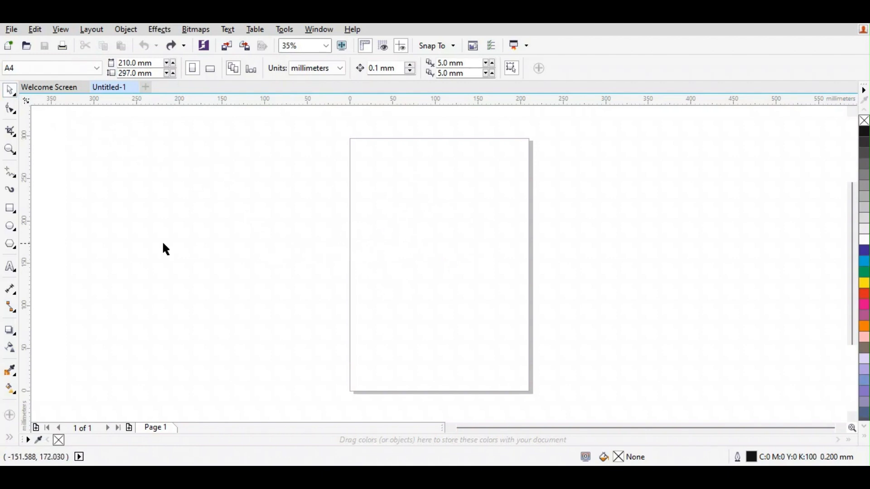
Create a horizontal row of three identical diamonds touching corner to corner, about 242 mm wide and 121 mm tall overall.
left_click(170, 47)
left_click_drag(343, 236, 485, 240)
left_click(574, 219)
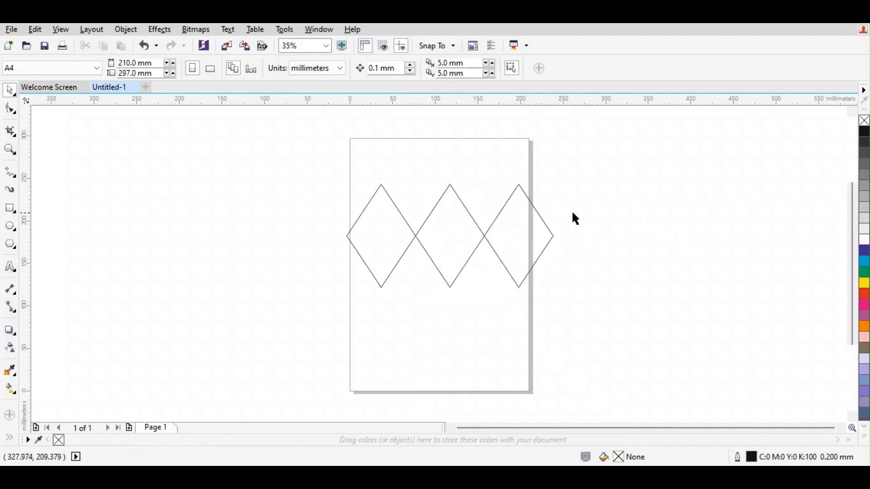
Reduce the height of all three diamonds together from their top edge to about 110 mm.
left_click_drag(457, 213, 593, 302)
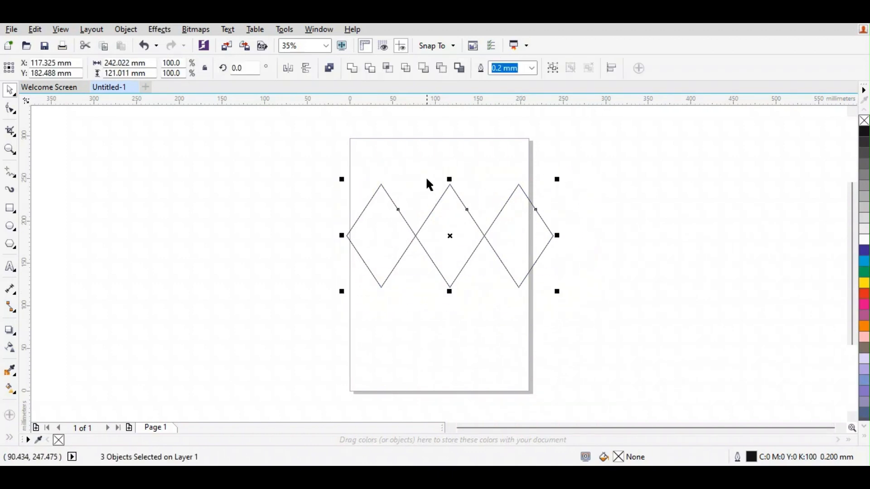
left_click_drag(452, 181, 451, 194)
left_click(479, 259)
Duplicate the row of diamonds below and snap the copy's third peak to the junction between the upper row's second and third diamonds.
left_click_drag(282, 175, 562, 295)
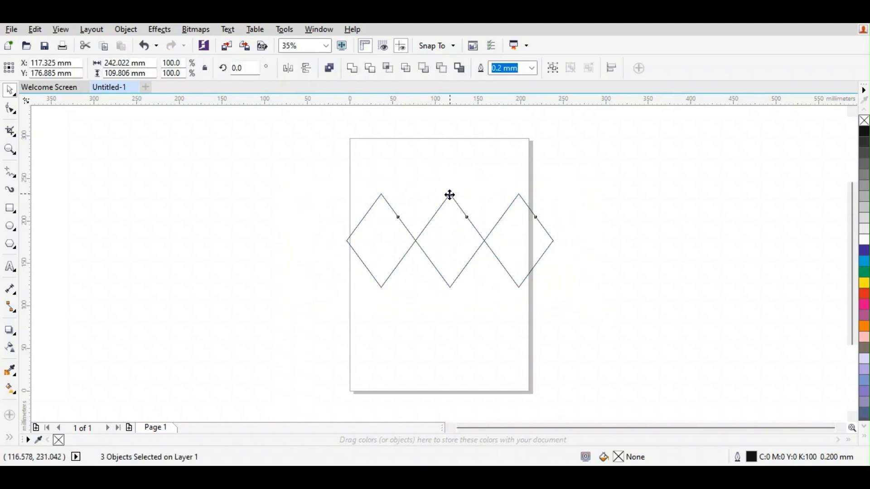
left_click_drag(451, 194, 456, 303)
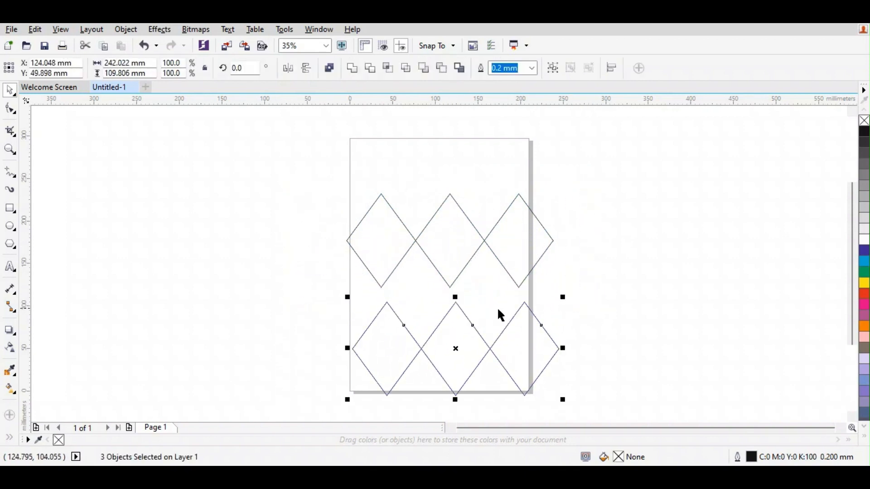
left_click_drag(525, 303, 484, 241)
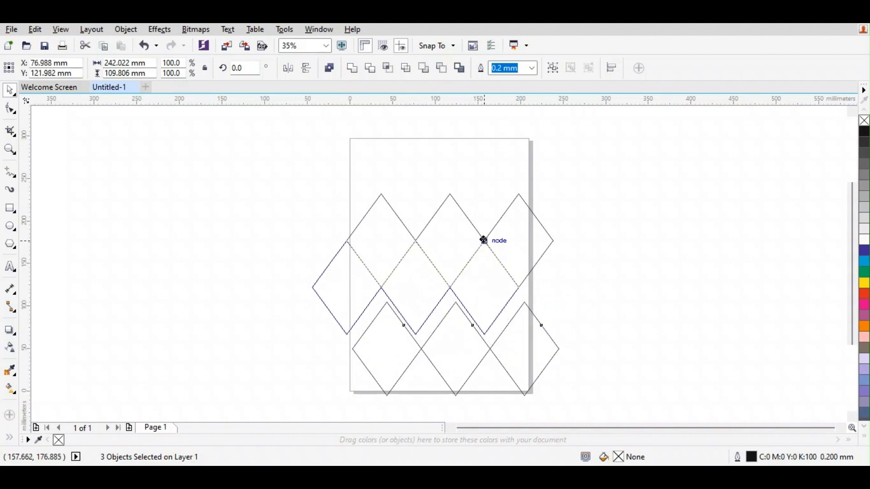
left_click(618, 290)
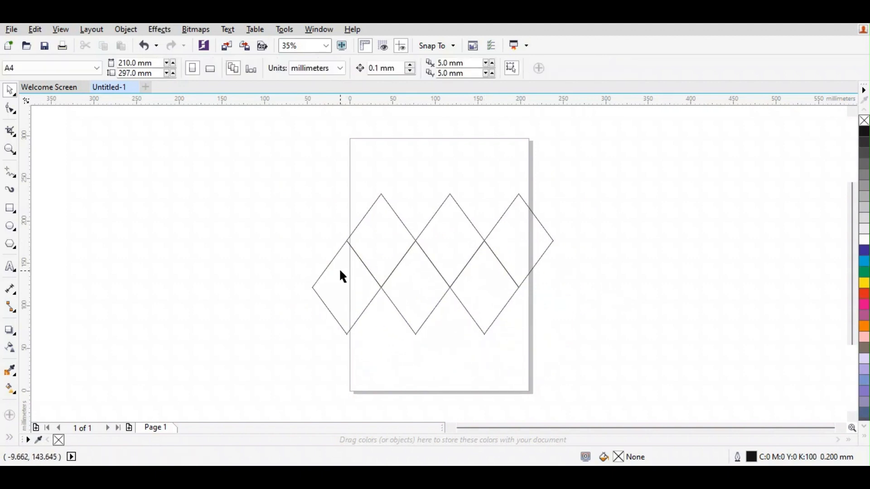
Move the lower row's leftmost diamond beneath the others, snapping its top corner to the junction between the two remaining lower diamonds.
left_click_drag(339, 270, 218, 220)
left_click(590, 299)
scroll(308, 308, "down", 2)
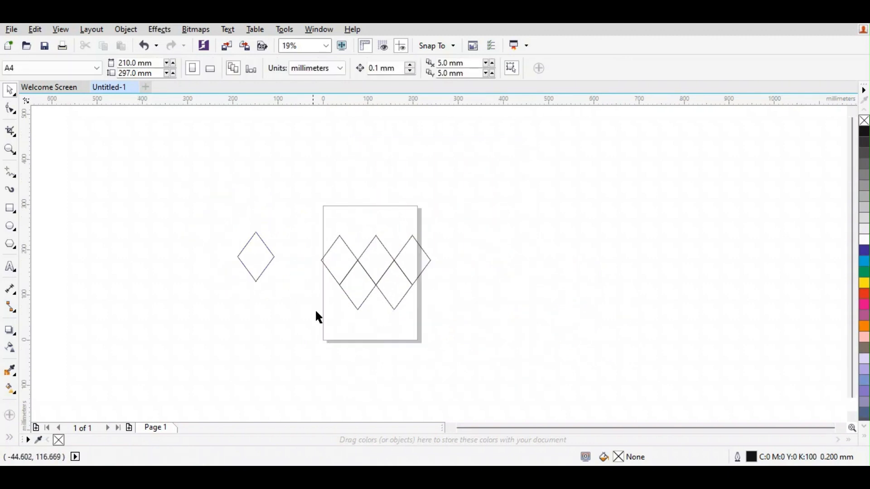
scroll(325, 322, "up", 3)
left_click(188, 143)
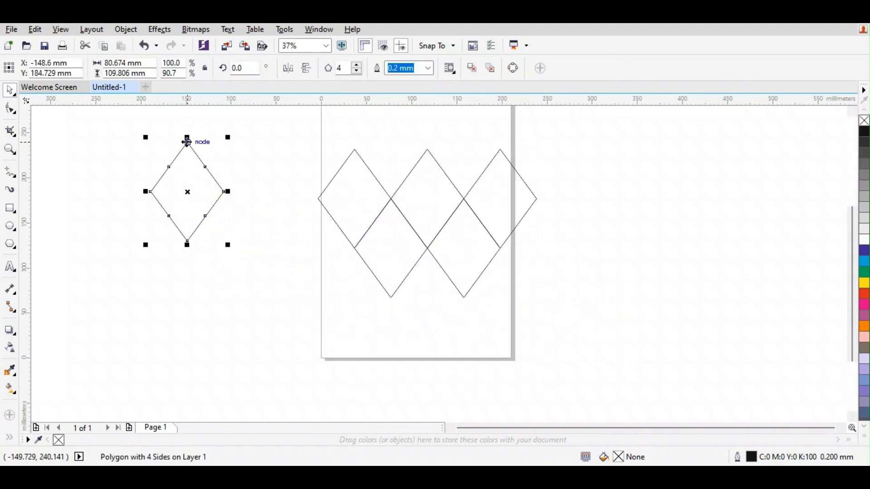
left_click_drag(187, 143, 427, 249)
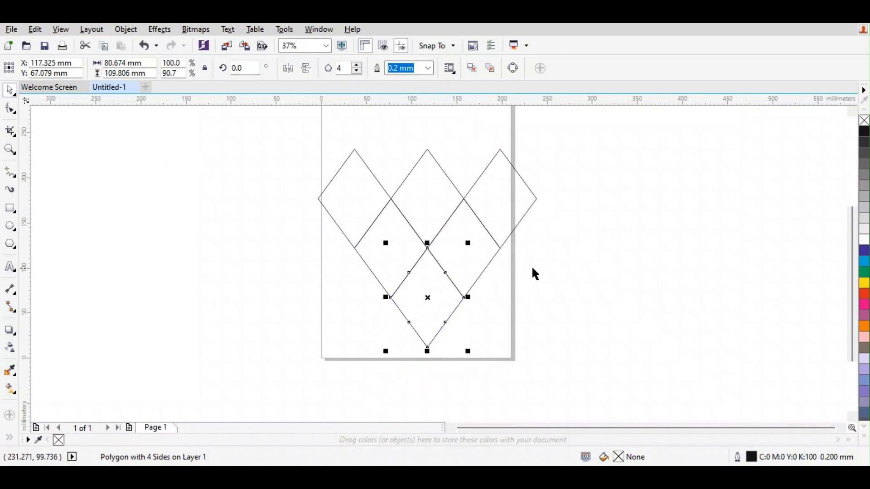
left_click(460, 211)
Draw a horizontal line about 173 mm long from the bottom diamond's left corner and another about 242 mm across the upper row's side corners.
left_click(10, 172)
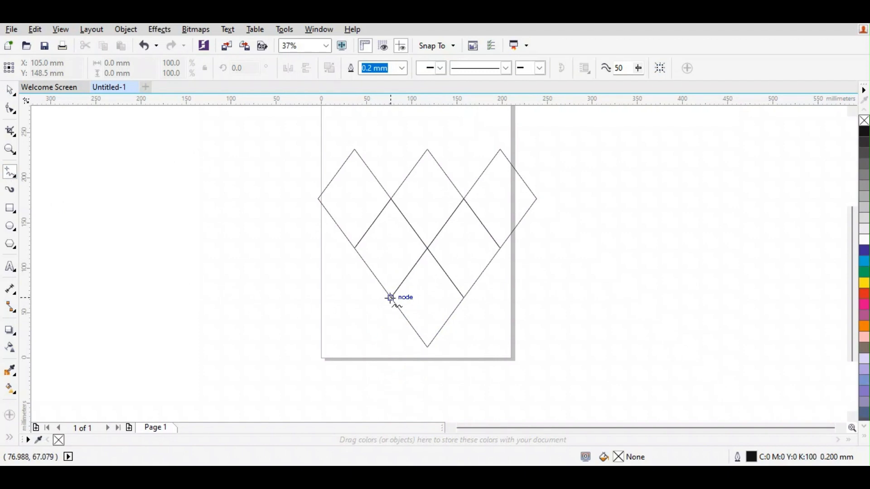
left_click(391, 298)
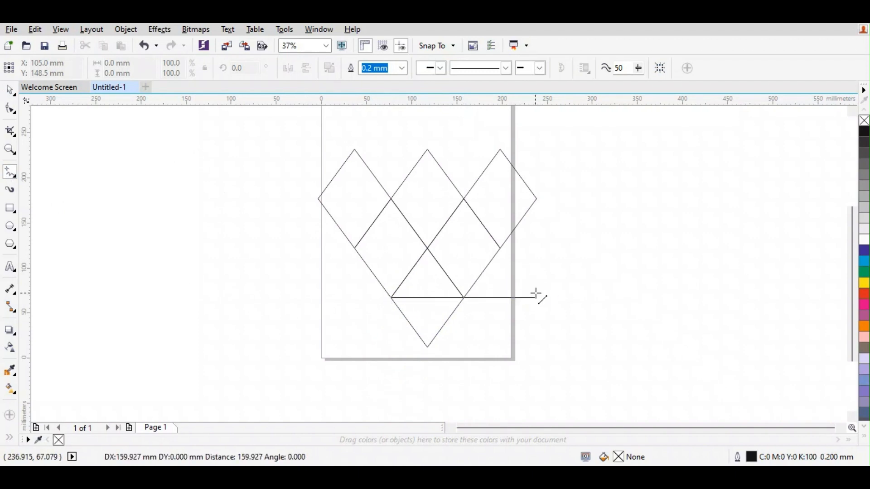
left_click(547, 298)
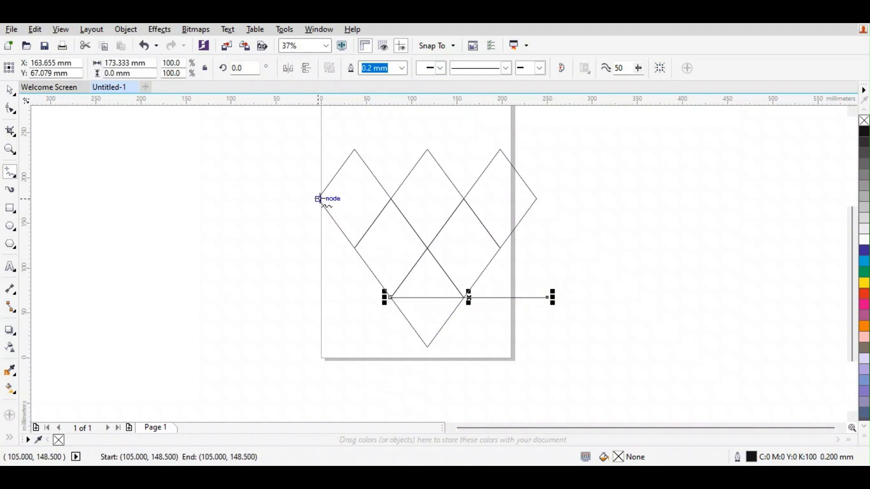
left_click(320, 199)
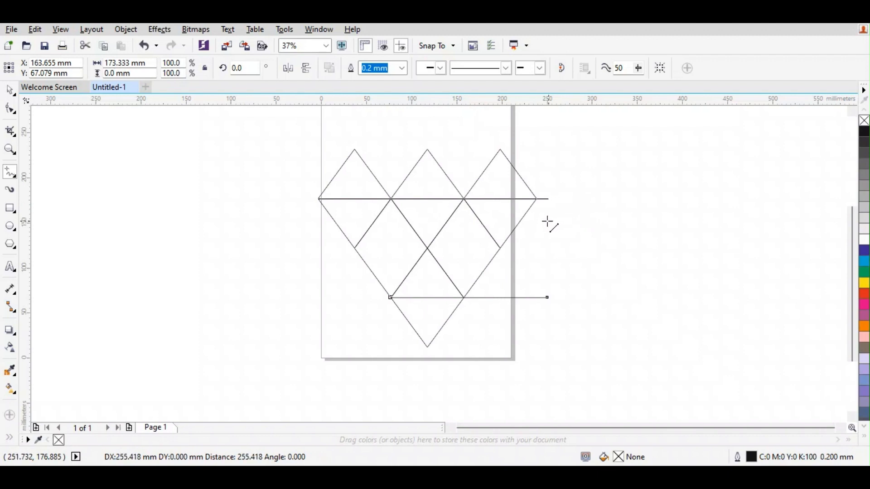
left_click(537, 198)
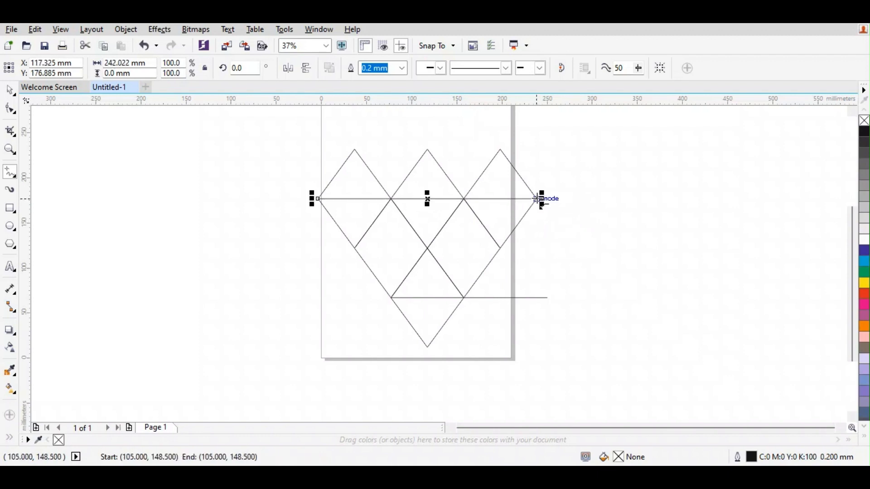
left_click(10, 90)
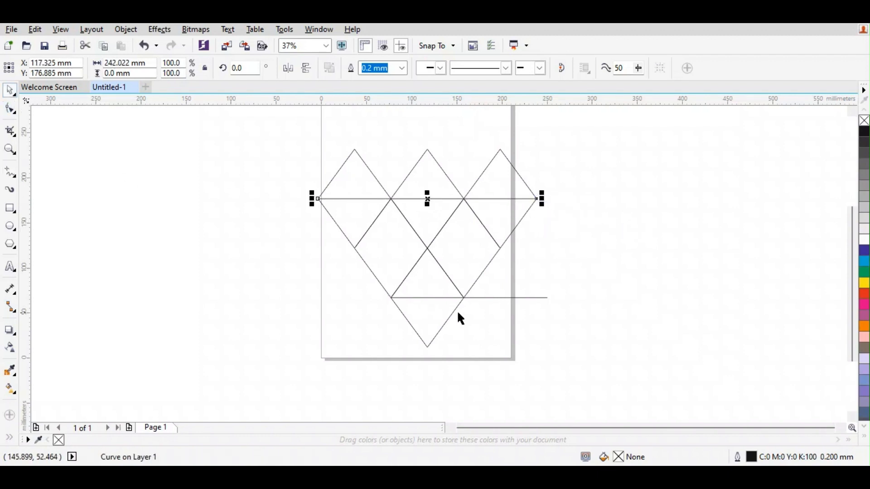
left_click(489, 293)
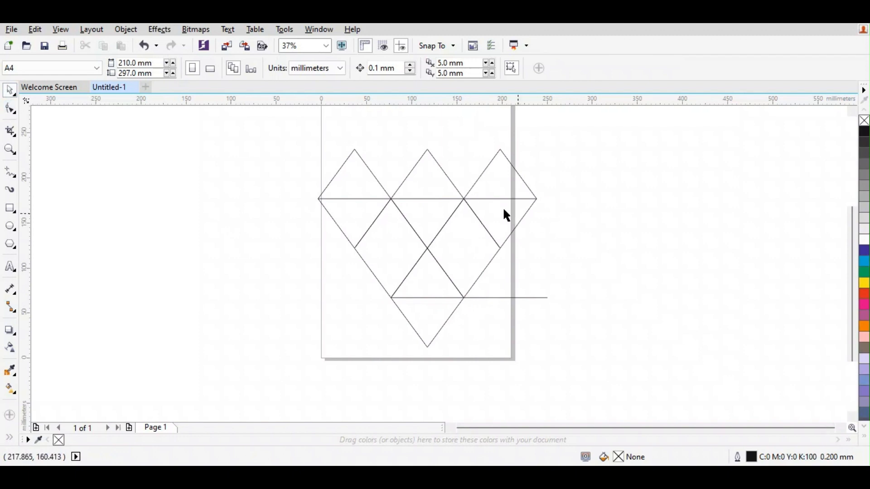
Draw a two-segment line from the upper row's right corner, outward then back inward, about 47 mm wide and 120 mm tall.
left_click(10, 173)
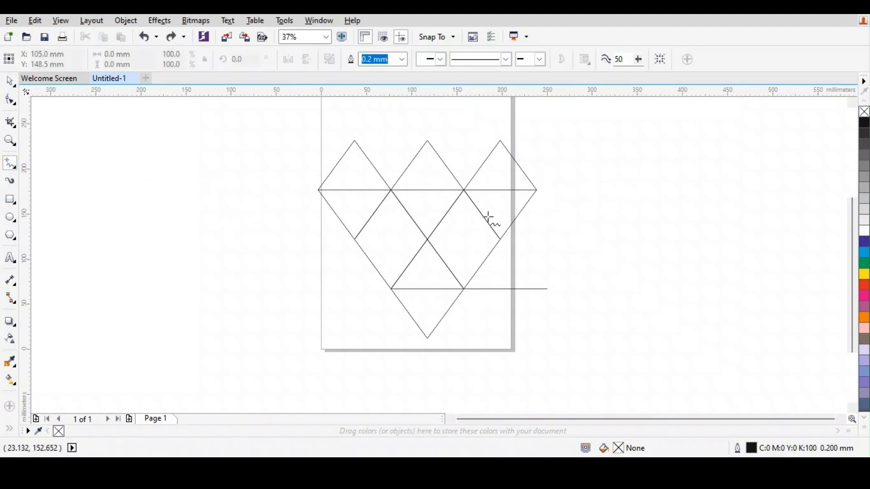
left_click(537, 190)
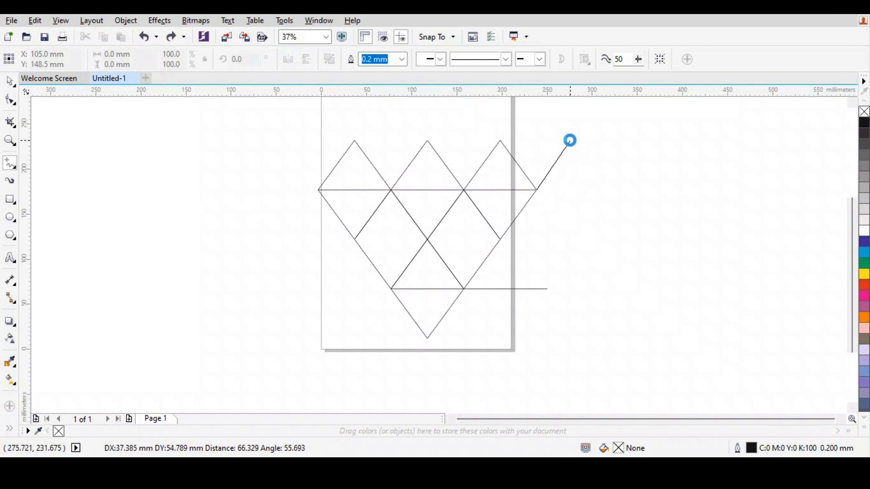
left_click(570, 141)
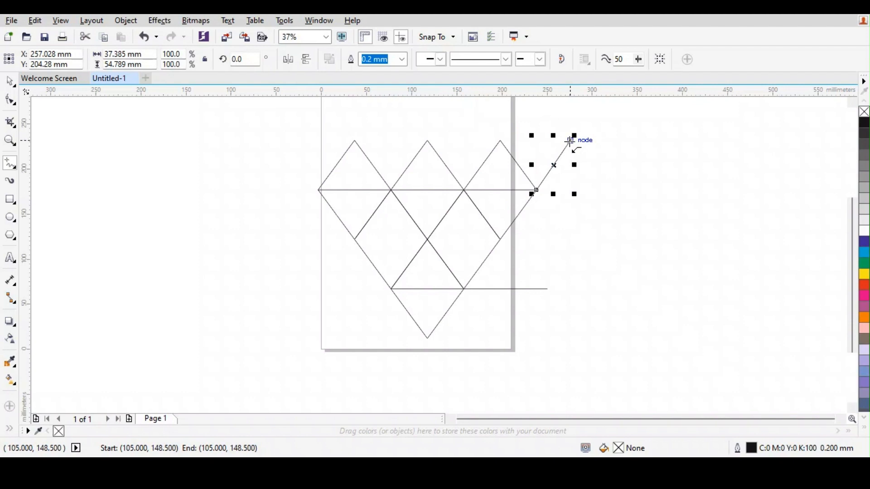
left_click(570, 141)
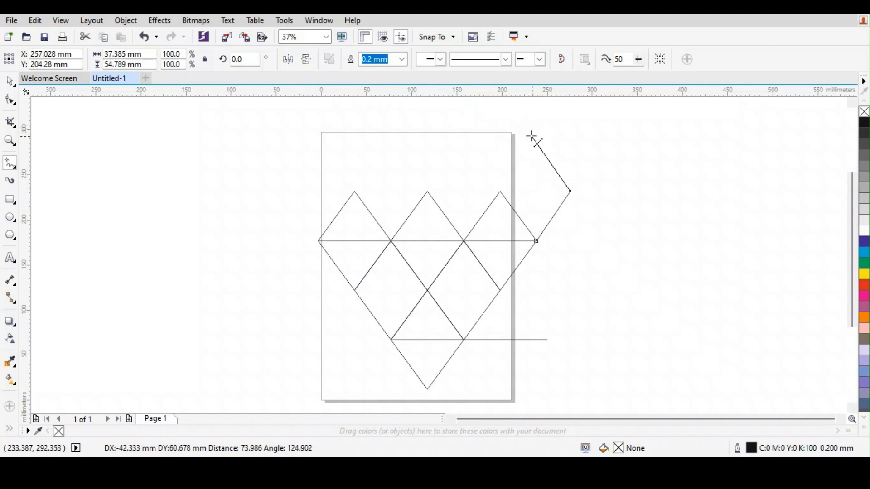
left_click(528, 133)
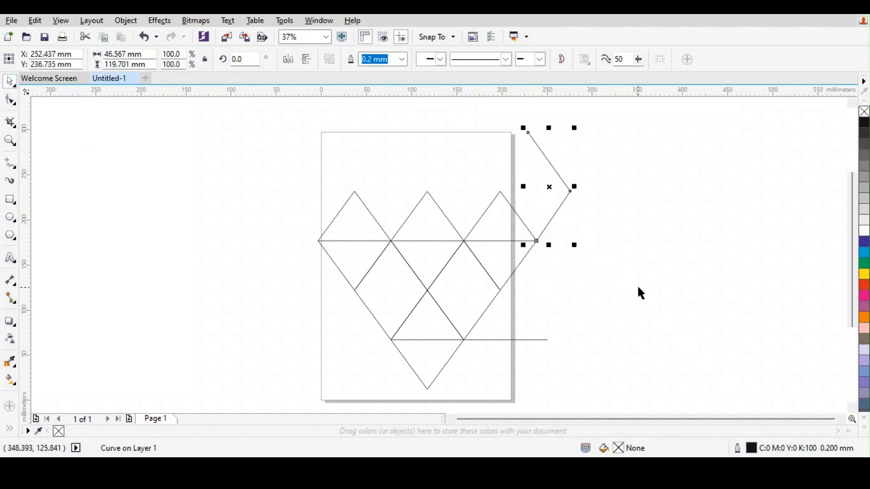
Duplicate the bent line to the left side of the diamonds and mirror the copy horizontally.
left_click(542, 194)
left_click(557, 208)
left_click_drag(546, 198, 302, 203)
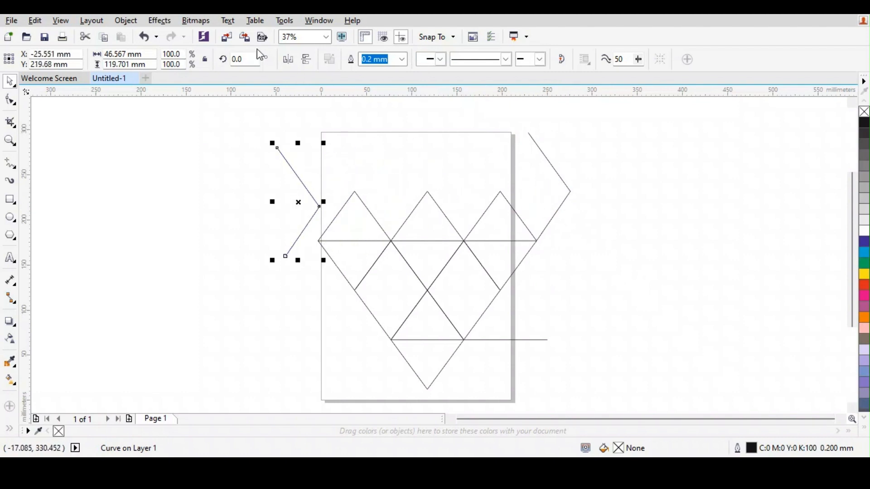
type("180")
key("Return")
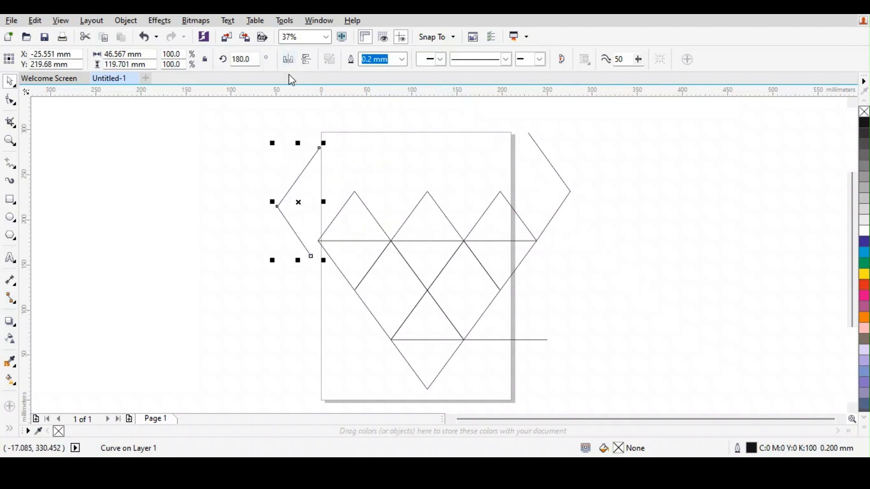
Snap the mirrored line's lower end to the left corner of the upper diamond row.
left_click(310, 256)
left_click(310, 288)
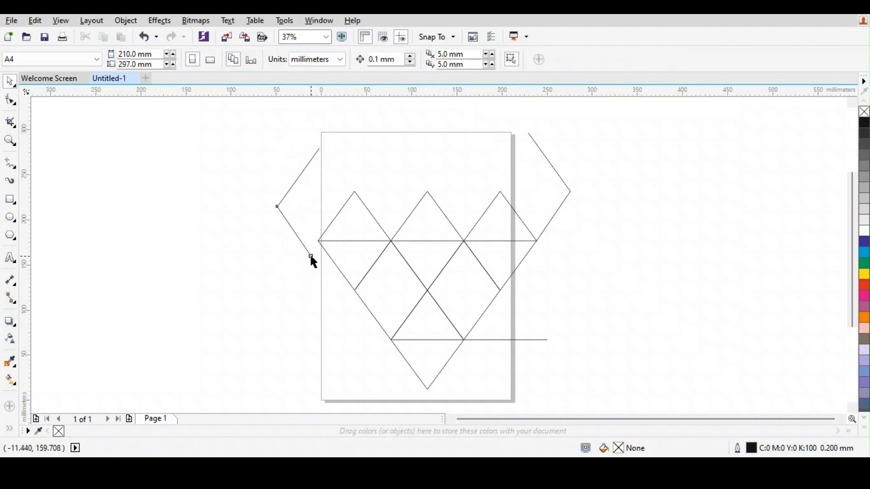
left_click(311, 253)
key("F10")
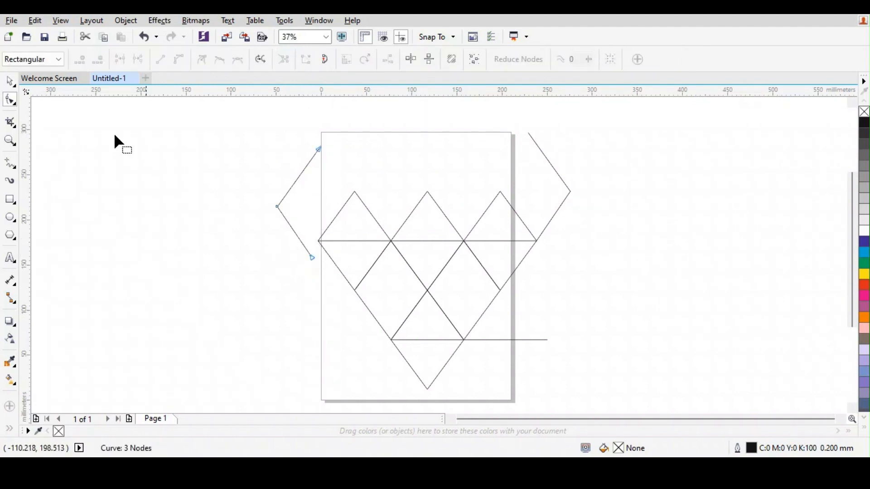
left_click(6, 82)
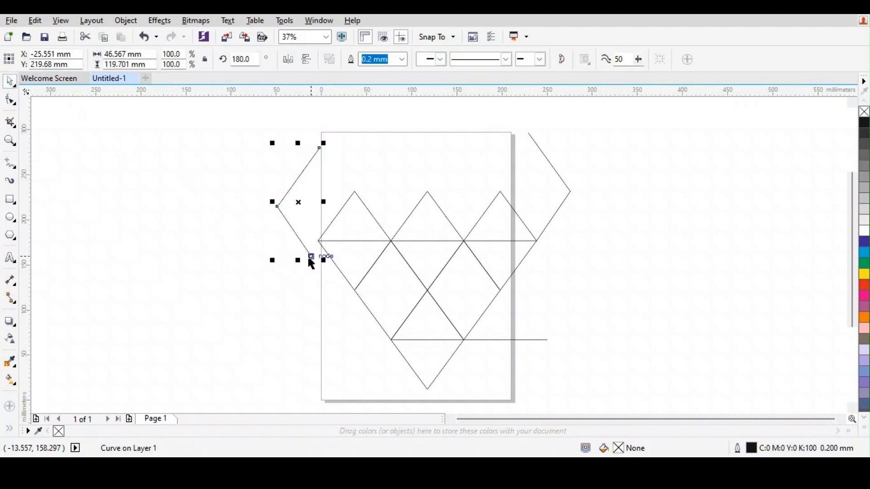
left_click_drag(311, 255, 318, 242)
left_click(662, 260)
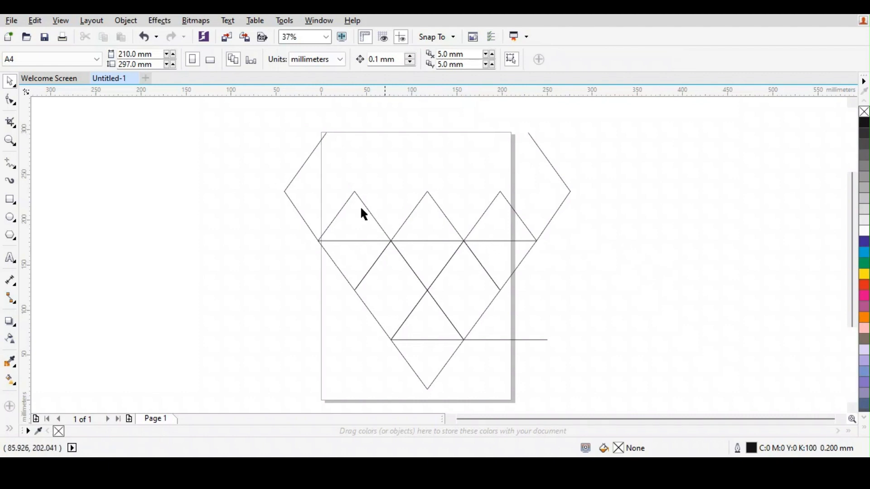
Draw a horizontal line about 287 mm long across the upper parts of both bent lines and a vertical line about 90 mm up from each diamond peak.
left_click(10, 163)
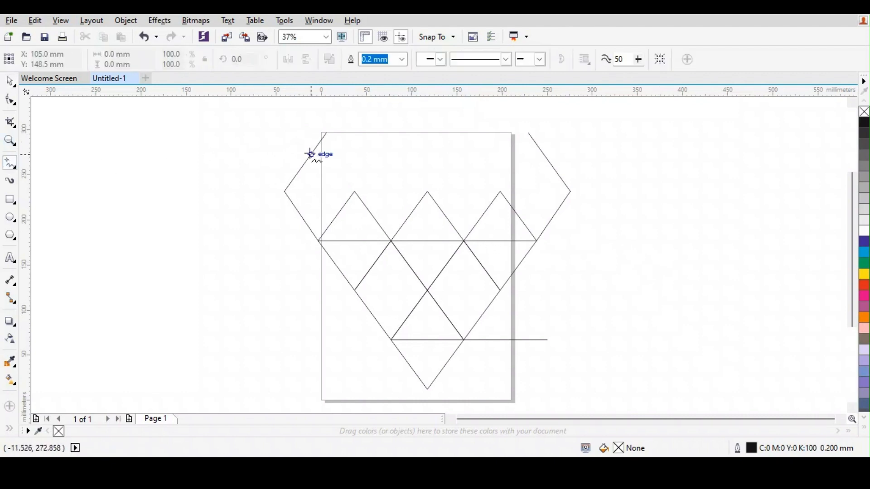
mouse_move(317, 146)
left_mouse_down()
mouse_move(382, 155)
mouse_move(575, 147)
left_mouse_up()
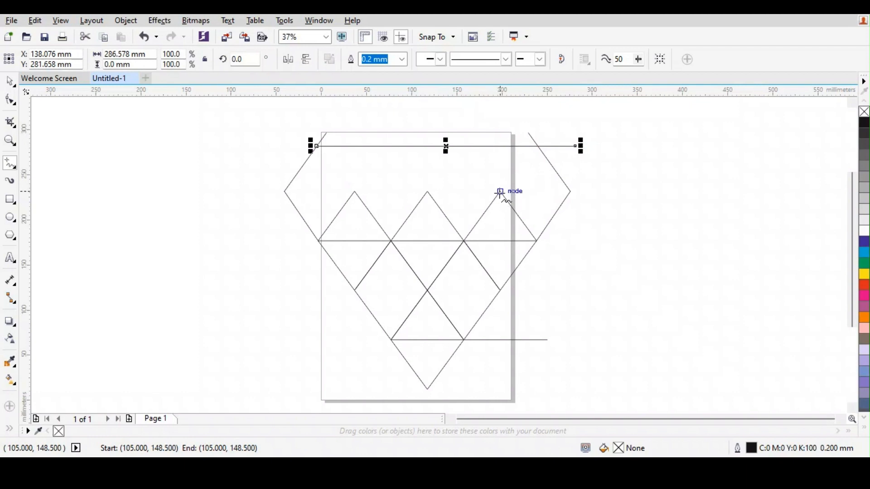
left_click_drag(500, 192, 500, 150)
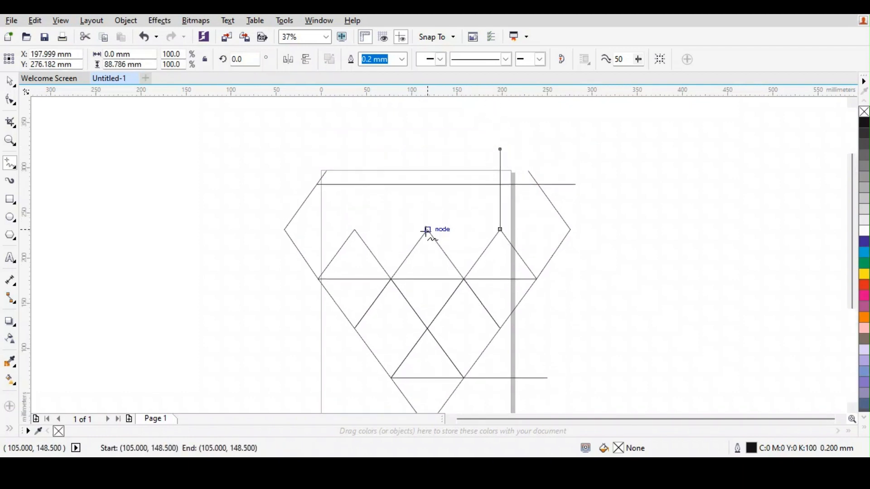
left_click_drag(428, 230, 428, 147)
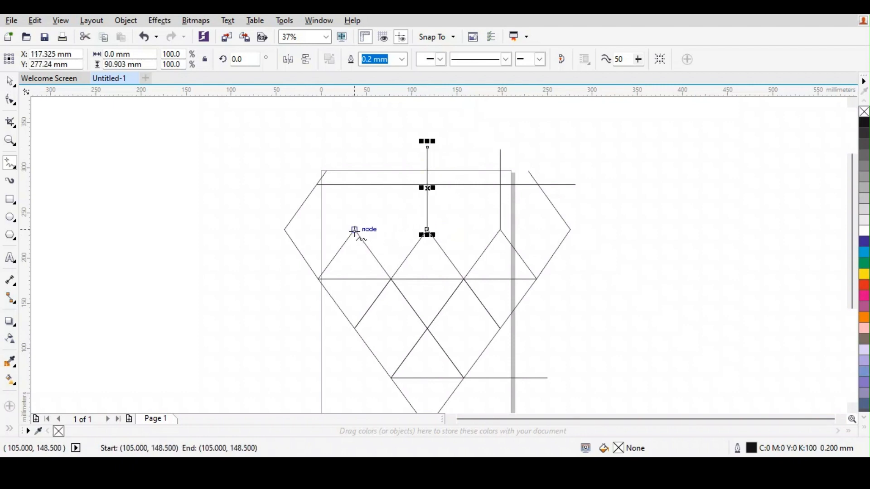
left_click_drag(354, 231, 366, 209)
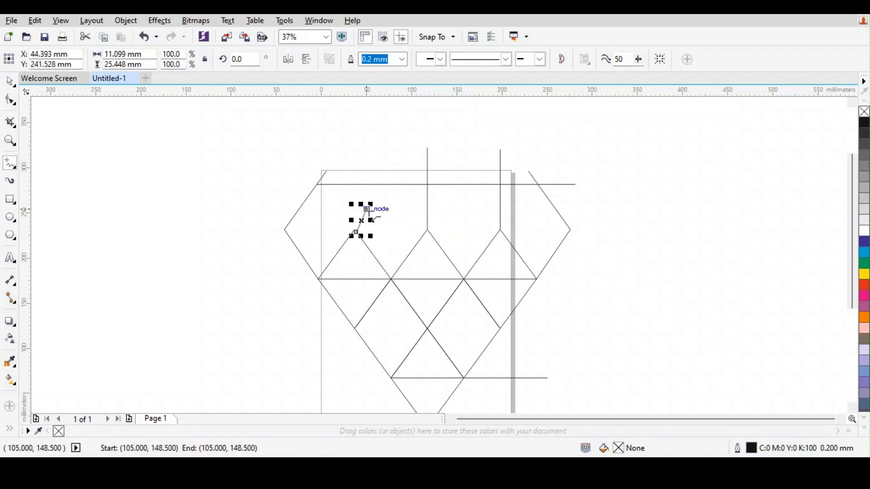
key("ctrl+z")
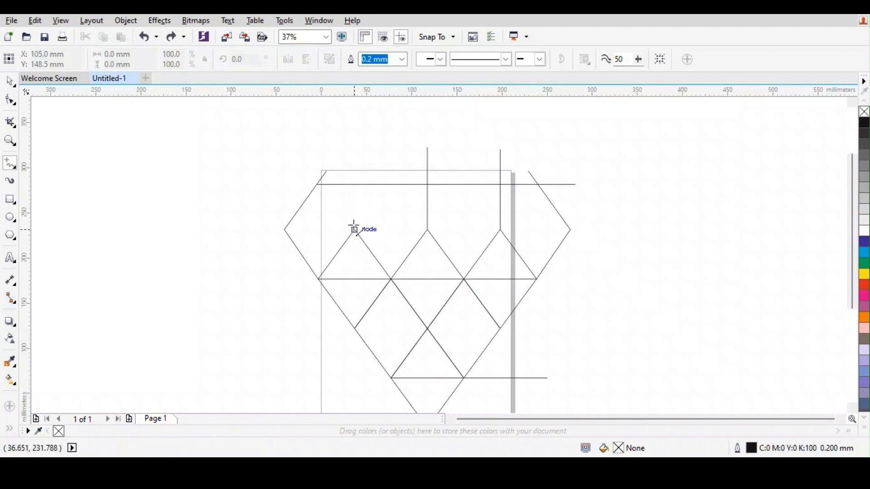
left_click_drag(354, 228, 355, 151)
left_click(10, 81)
left_click(115, 285)
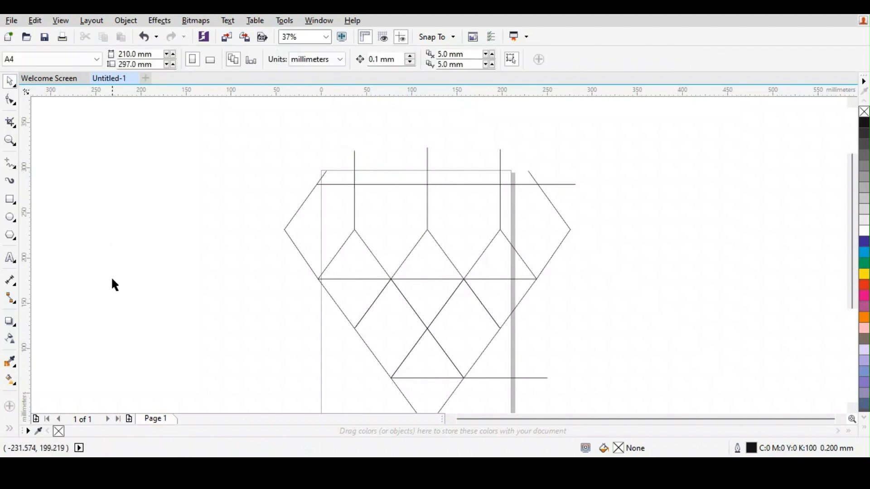
Smart Fill the bottom triangle, the triangle above it, and the diamond and triangle up the right edge with green.
left_click(10, 429)
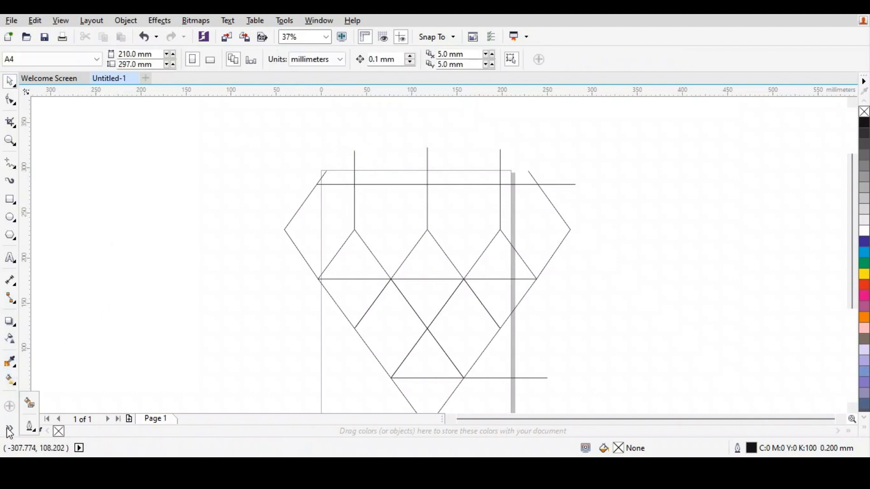
left_click(36, 409)
left_click(393, 337)
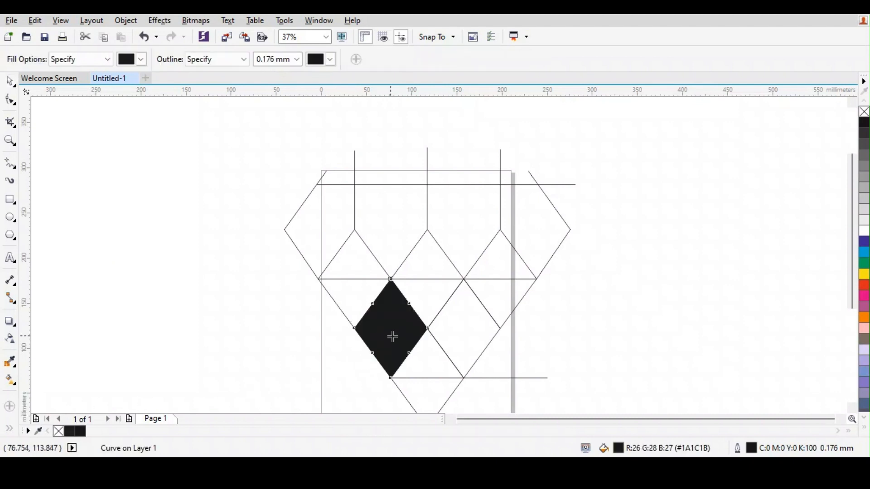
key("ctrl+z")
left_click(141, 59)
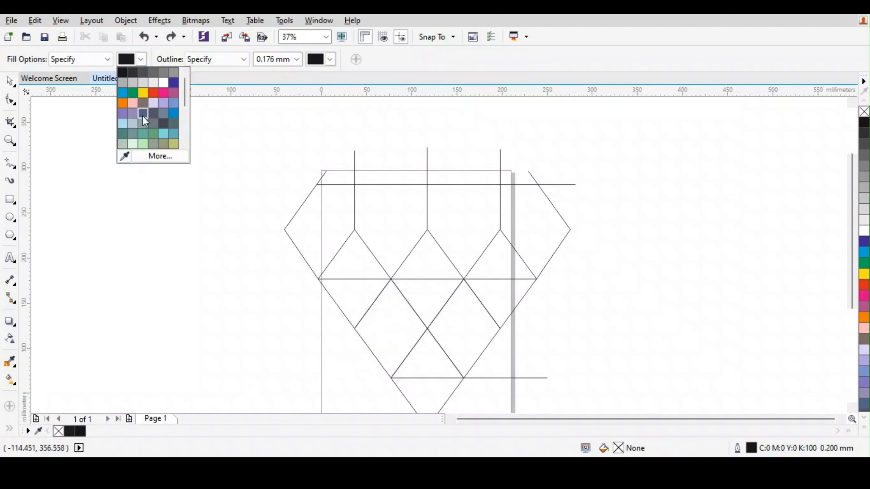
left_click(133, 93)
left_click(426, 393)
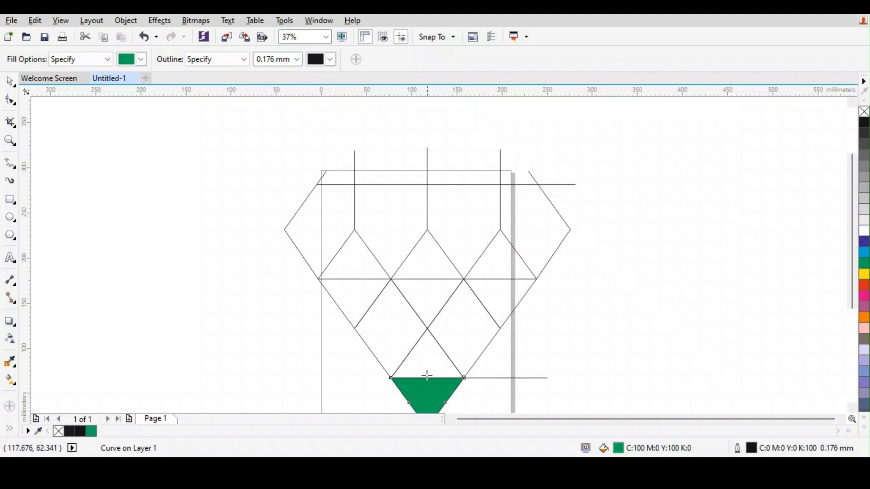
left_click(425, 365)
left_click(473, 334)
left_click(495, 310)
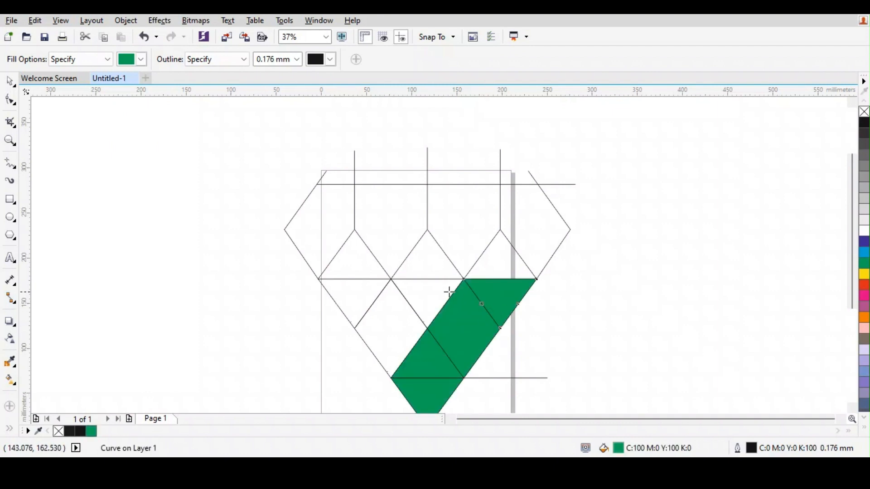
Fill the remaining facets below the middle horizontal line and the left triangle just above it with the same green.
left_click(431, 293)
left_click(392, 317)
left_click(362, 292)
left_click(358, 272)
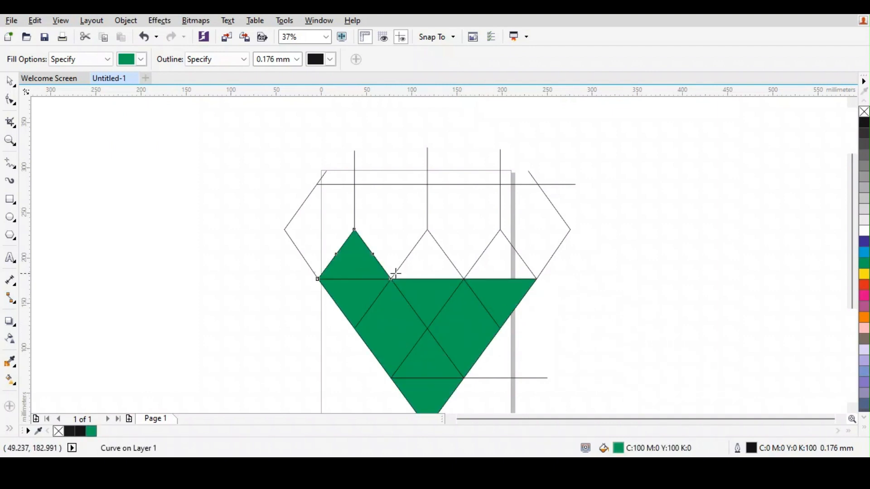
Fill the other two triangles above the middle line and all four crown facets with green, then deselect.
left_click(441, 272)
left_click(496, 268)
left_click(507, 235)
left_click(481, 225)
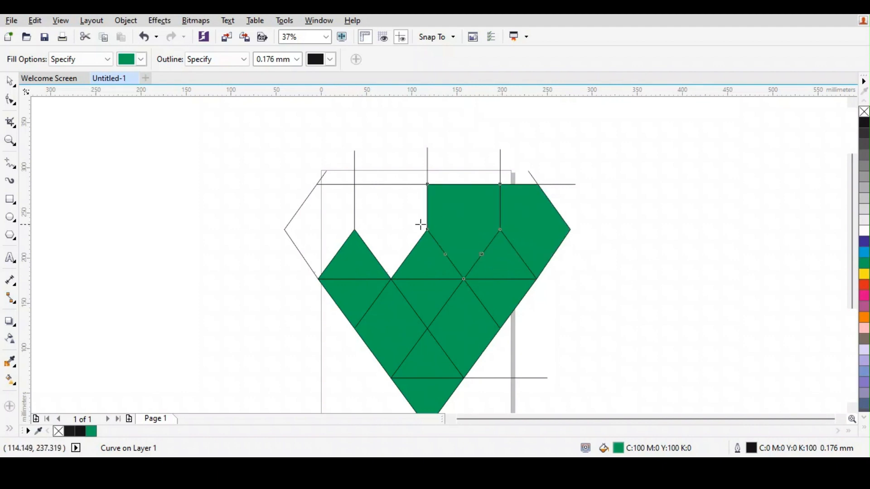
left_click(381, 221)
left_click(316, 222)
left_click(10, 82)
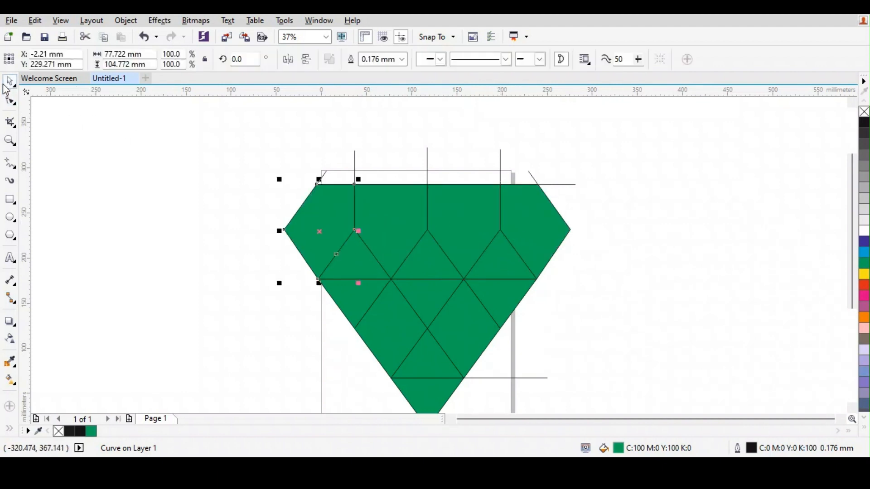
left_click(211, 239)
Recolor the triangle at the bottom tip of the gem black.
scroll(208, 247, "down", 2)
scroll(239, 358, "up", 2)
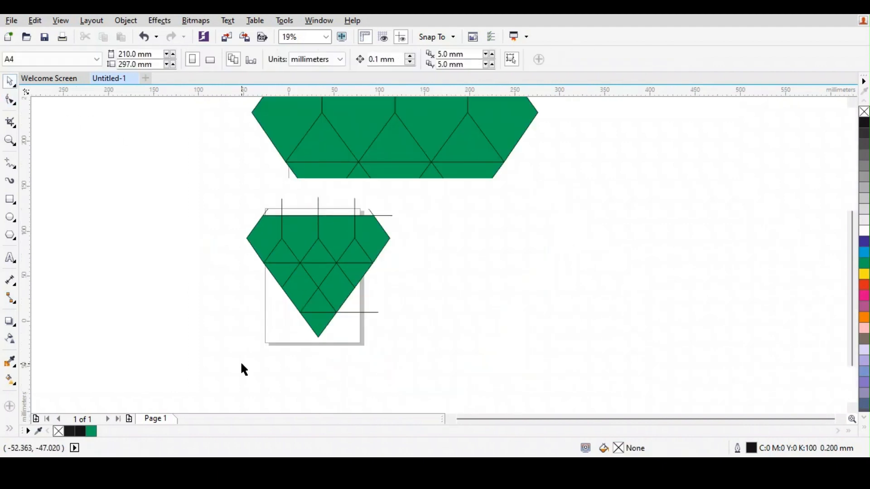
left_click(400, 297)
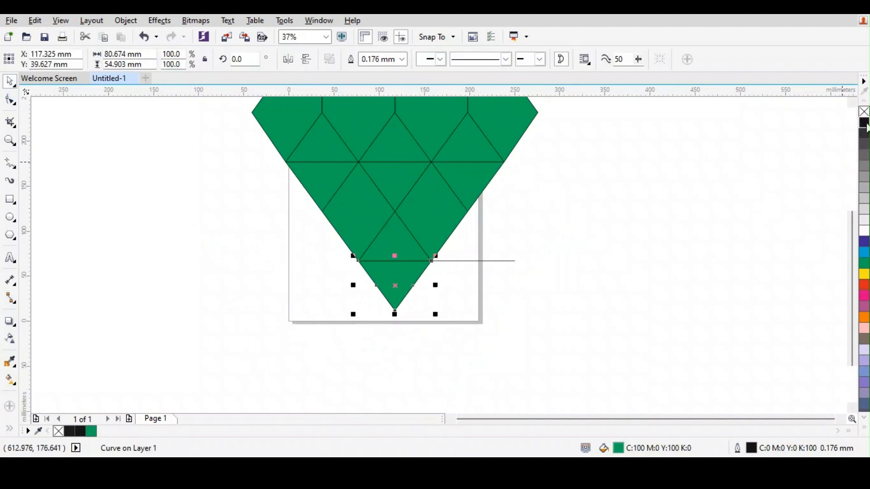
left_click(865, 124)
left_click(498, 307)
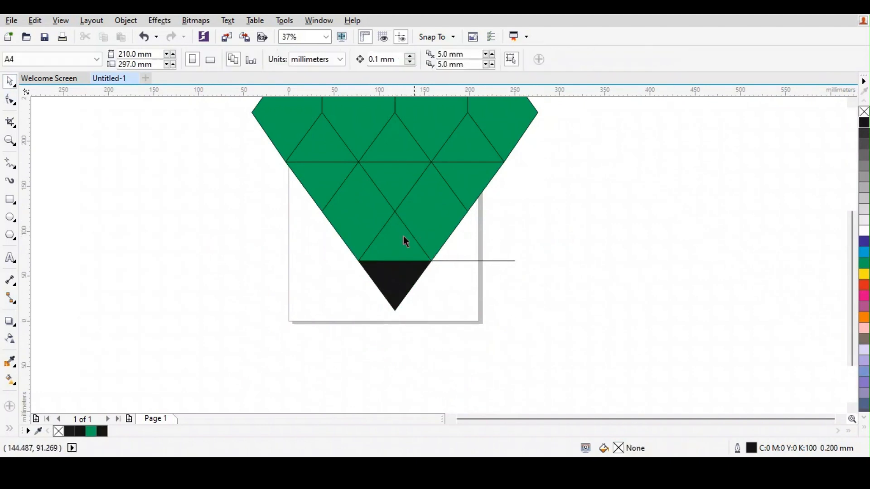
Recolor the right diamond below the middle horizontal line light brown (C:0 M:40 Y:60 K:20).
left_click(448, 218)
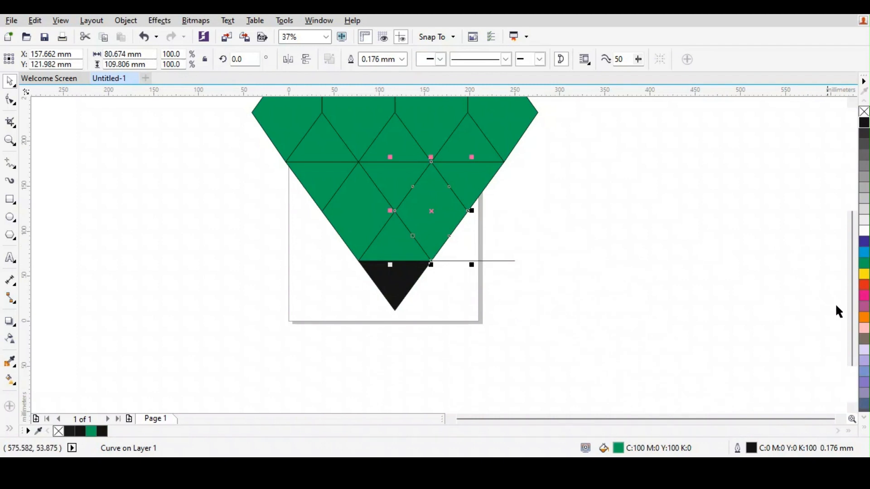
scroll(866, 324, "down", 3)
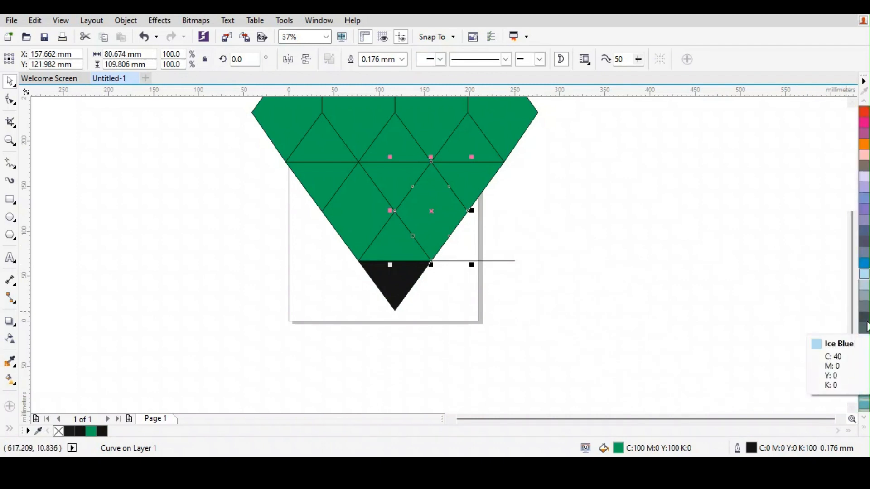
scroll(866, 329, "down", 8)
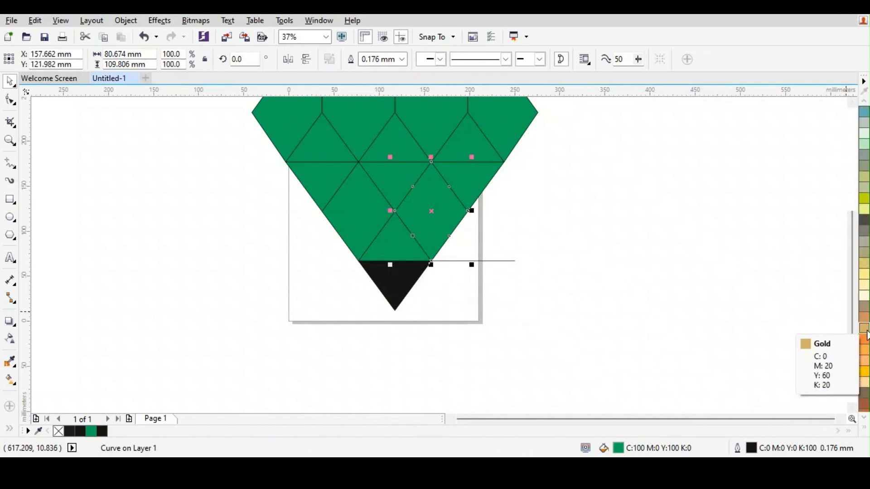
left_click(865, 320)
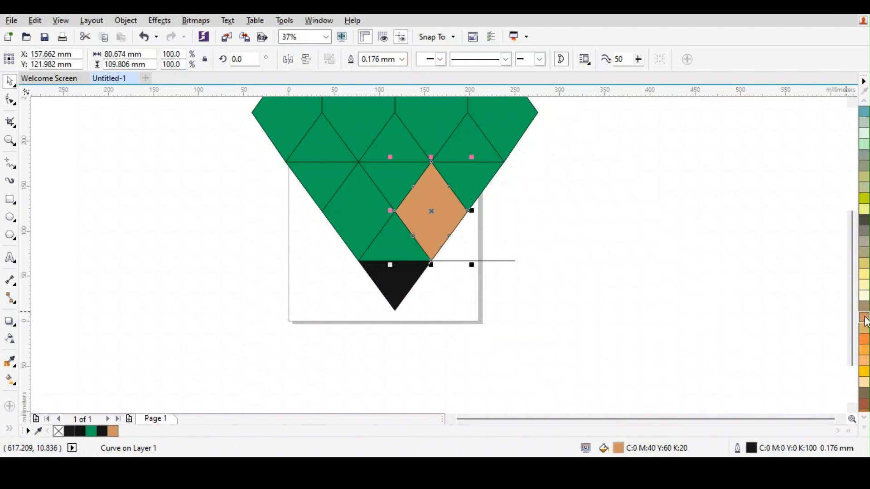
Try the darker brown shade C:11 M:51 Y:76 K:14 on the right diamond, then set it back to C:0 M:40 Y:60 K:20.
left_click(866, 320)
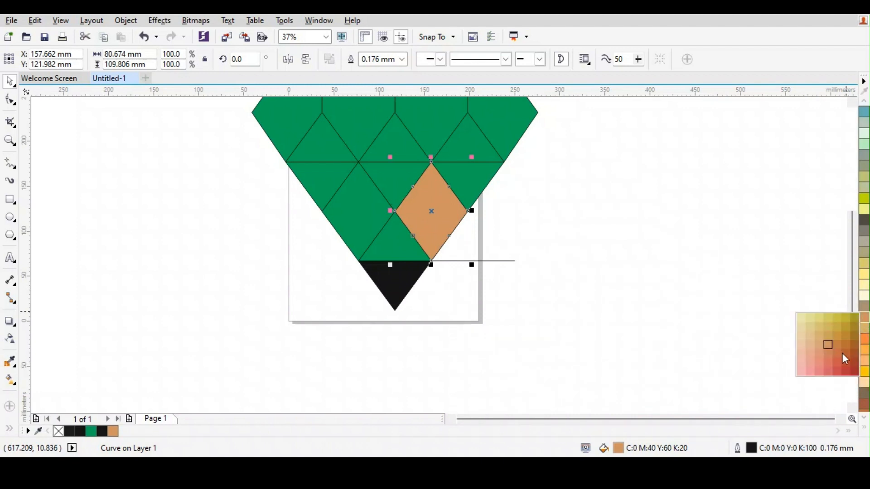
left_click(836, 343)
left_click(500, 218)
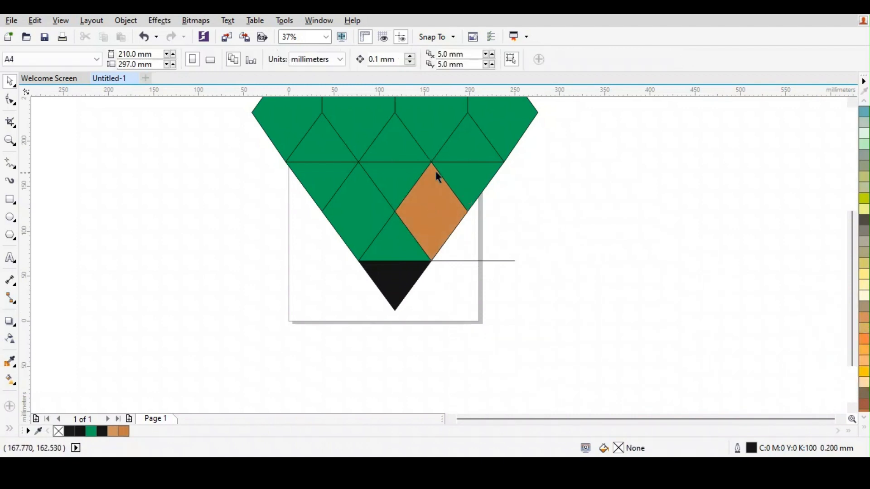
left_click(476, 176)
left_click(418, 224)
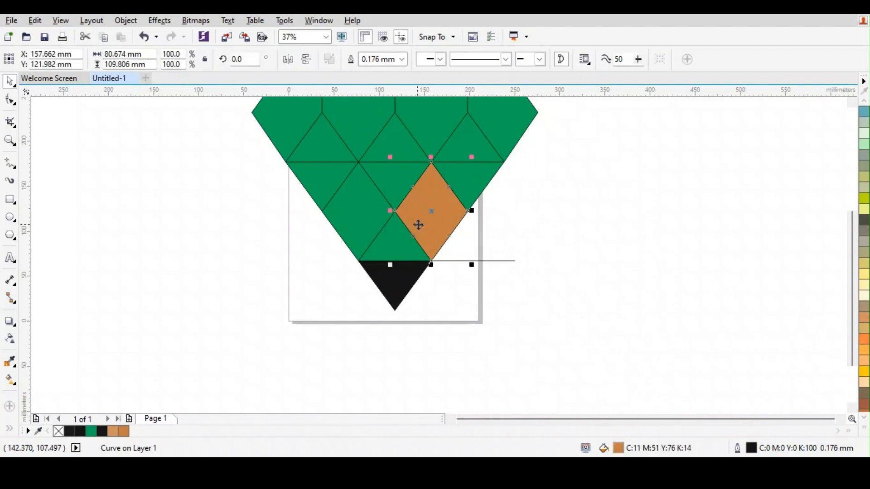
left_click(865, 320)
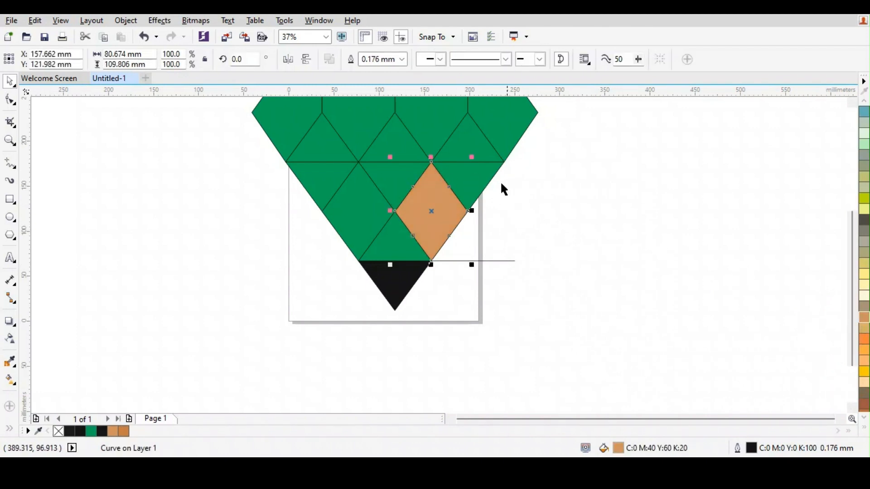
Recolor the inverted triangle at the right end below the middle line with the darker brown used before.
left_click(472, 173)
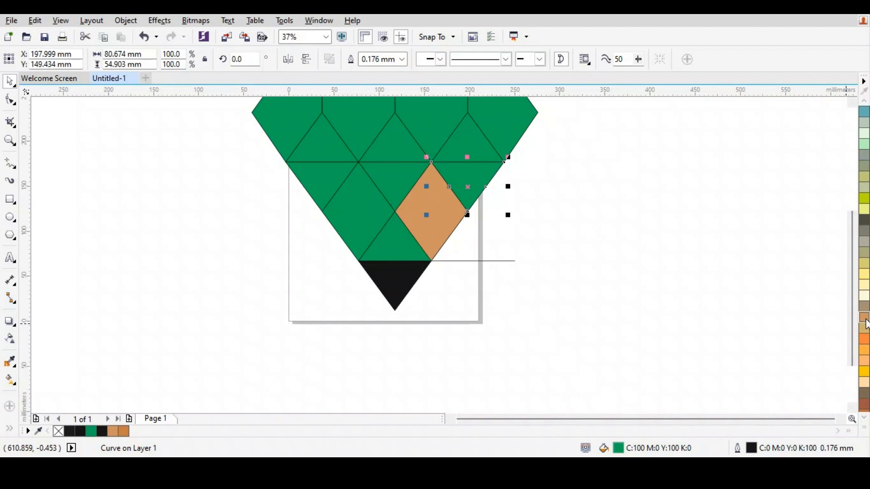
left_click(307, 405)
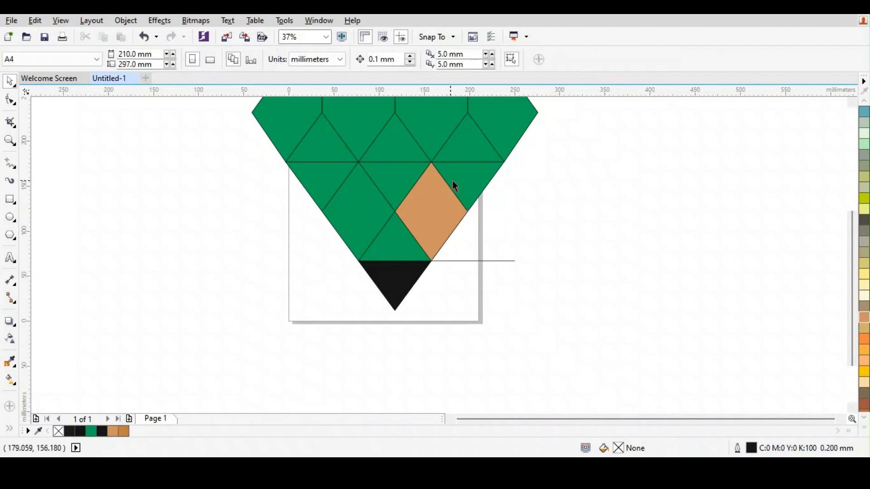
left_click(455, 185)
left_click(124, 432)
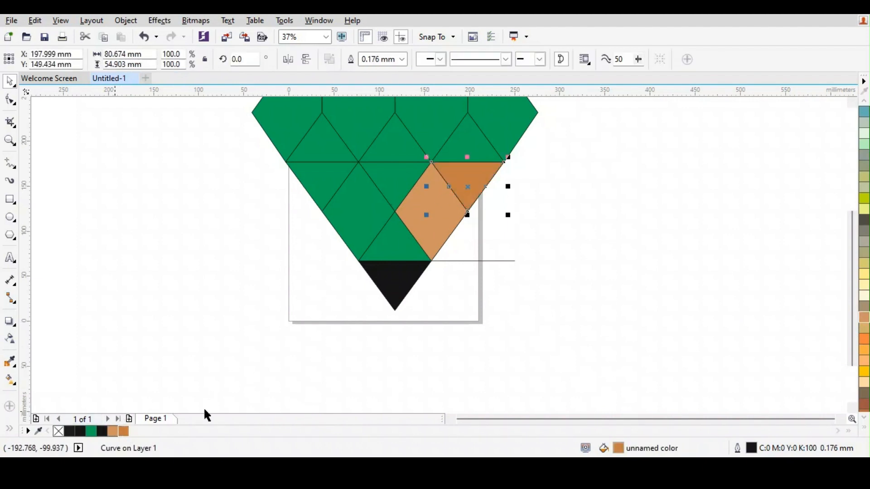
left_click(397, 312)
scroll(398, 315, "down", 2)
left_click(502, 249)
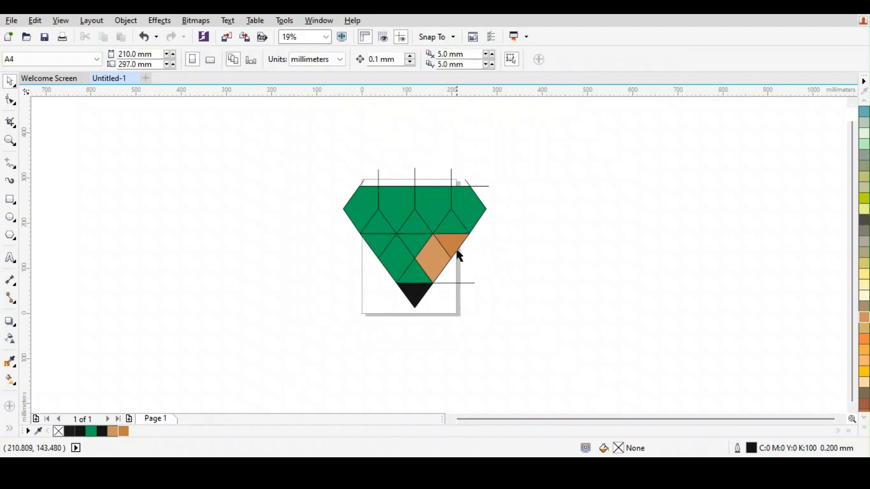
Recolor the triangle directly above the black tip with a salmon shade of the light brown.
scroll(460, 256, "up", 2)
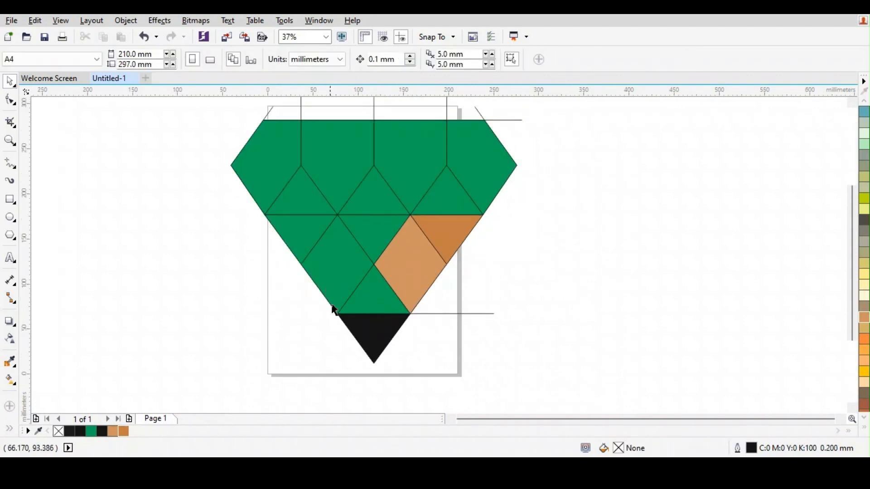
left_click(354, 303)
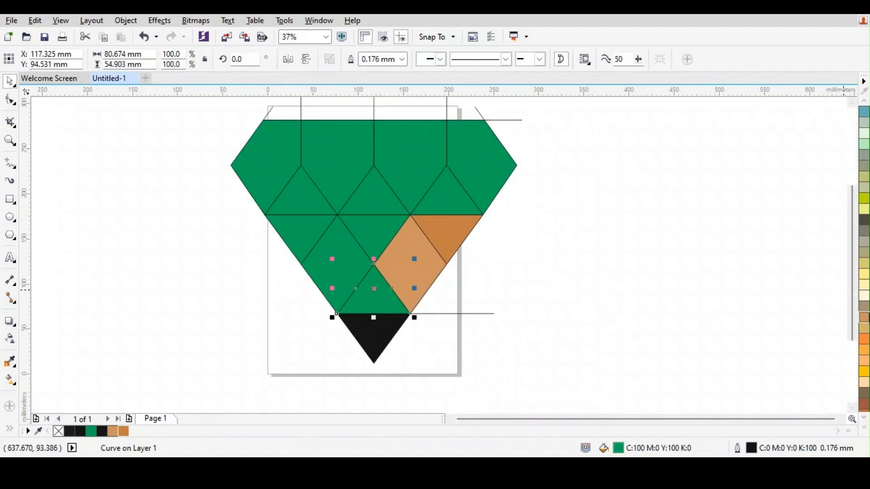
left_click(866, 319)
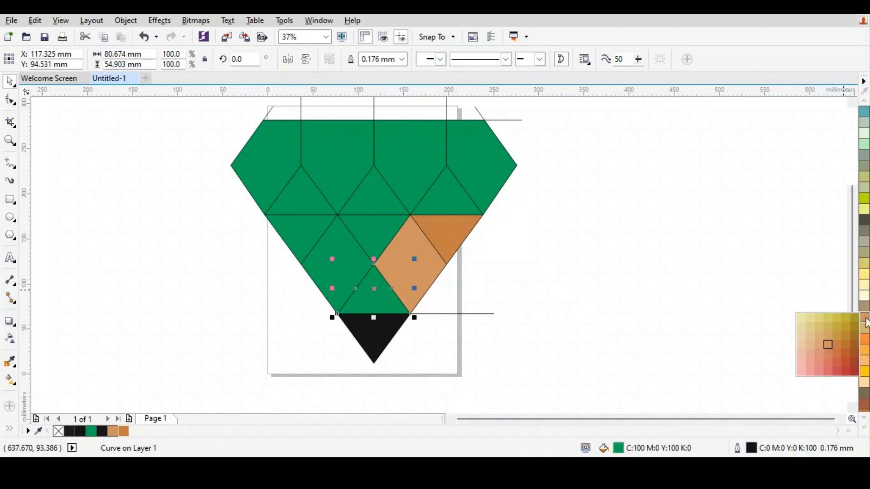
left_click(830, 363)
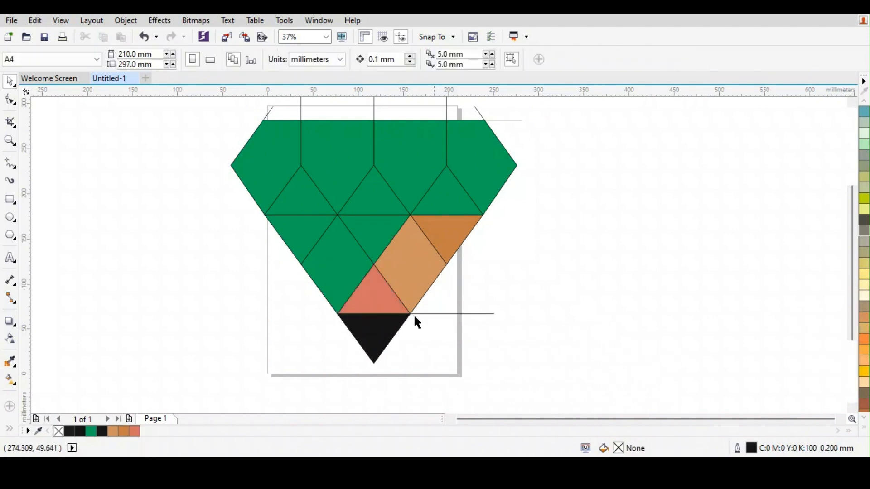
left_click(602, 290)
Look through the yellow shades and undo the salmon fill on the triangle above the black tip.
scroll(867, 252, "up", 2)
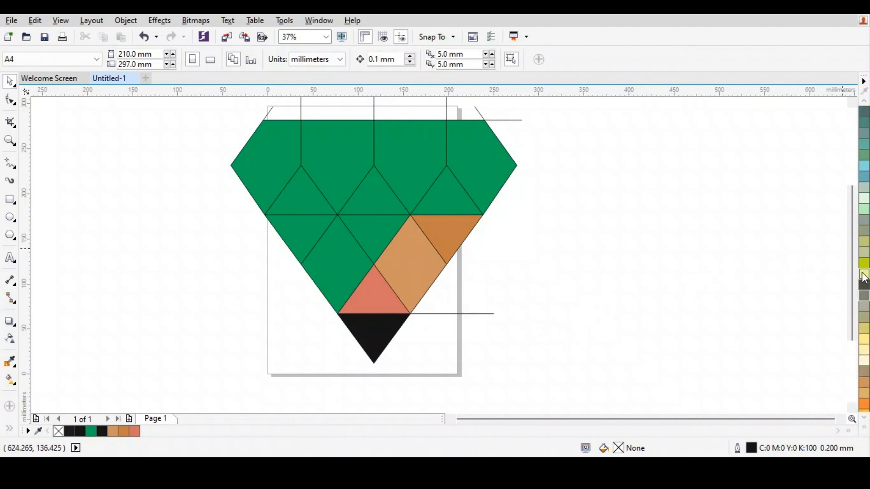
left_click(864, 278)
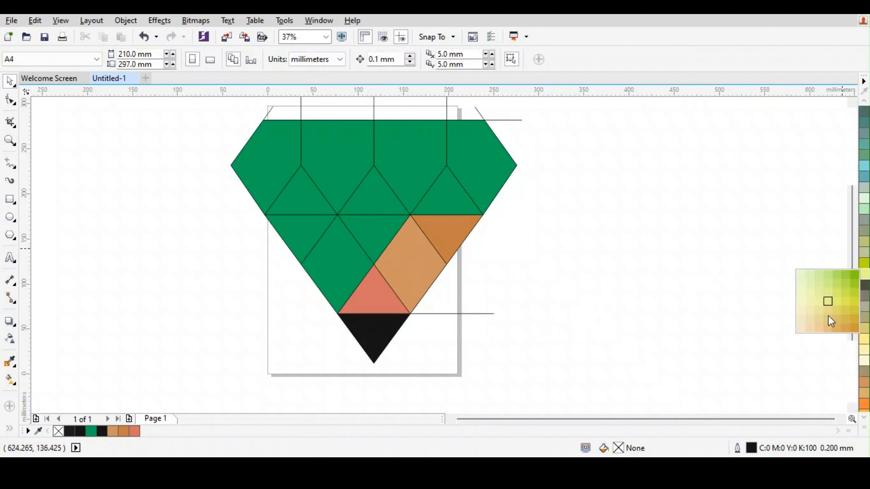
left_click_drag(847, 327, 836, 324)
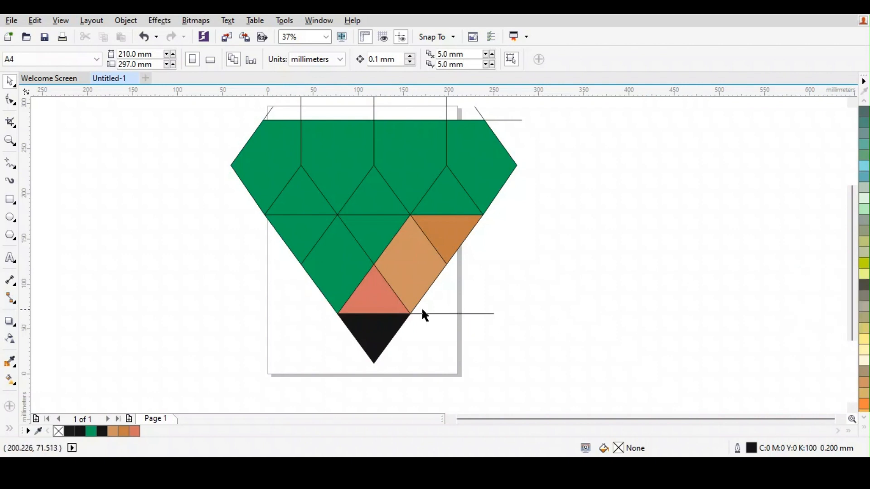
left_click(362, 303)
left_click(583, 309)
key("ctrl+z")
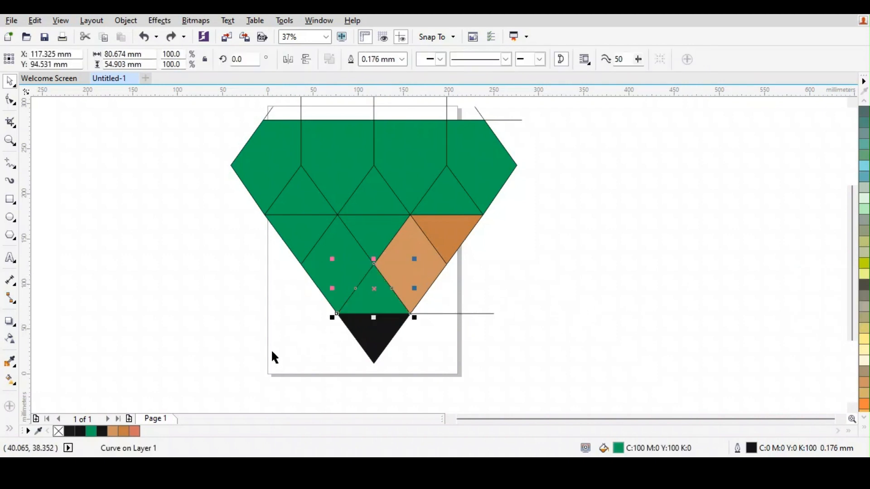
Fill the triangle directly above the black tip with the peach shade C:0 M:38 Y:52 K:0.
scroll(866, 233, "up", 3)
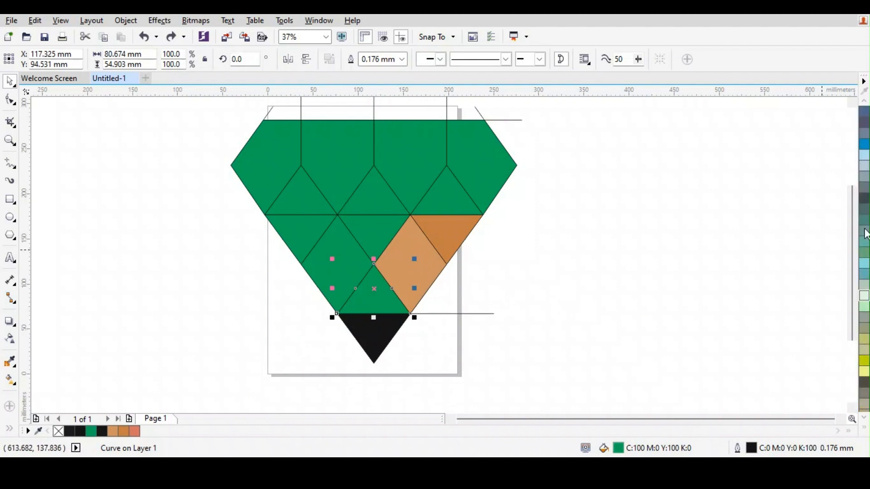
scroll(865, 233, "down", 3)
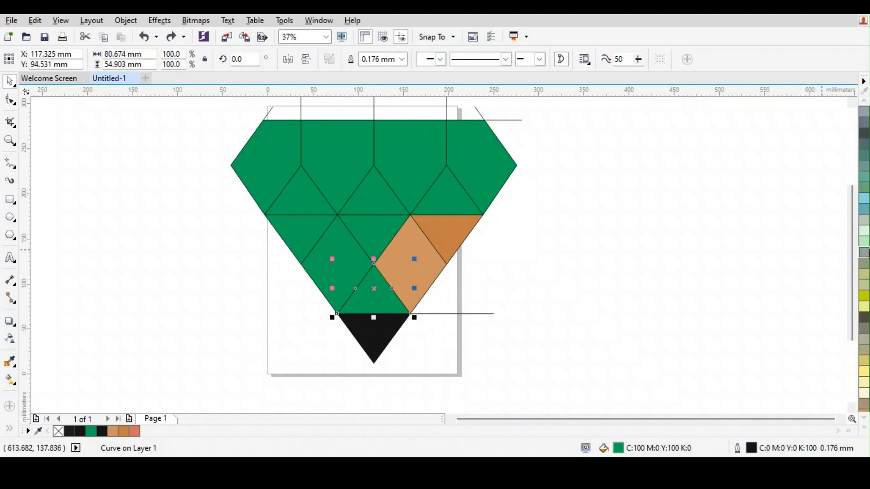
scroll(865, 259, "down", 2)
scroll(868, 261, "down", 1)
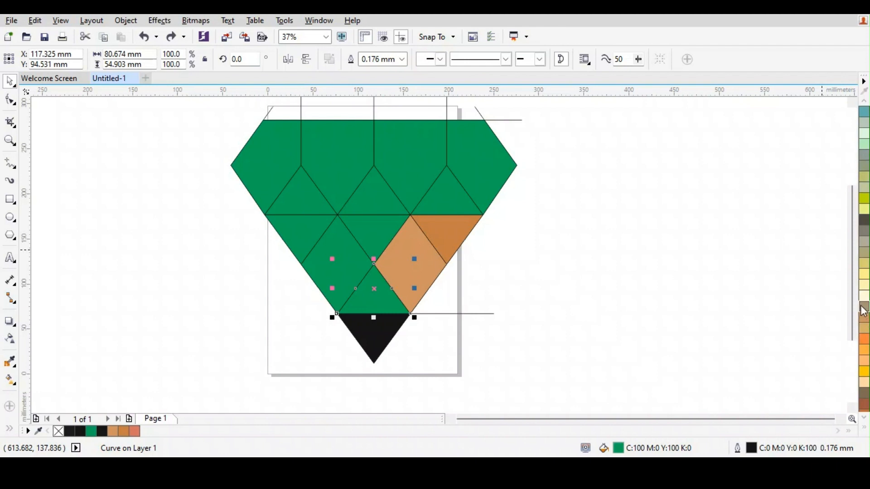
left_click(866, 281)
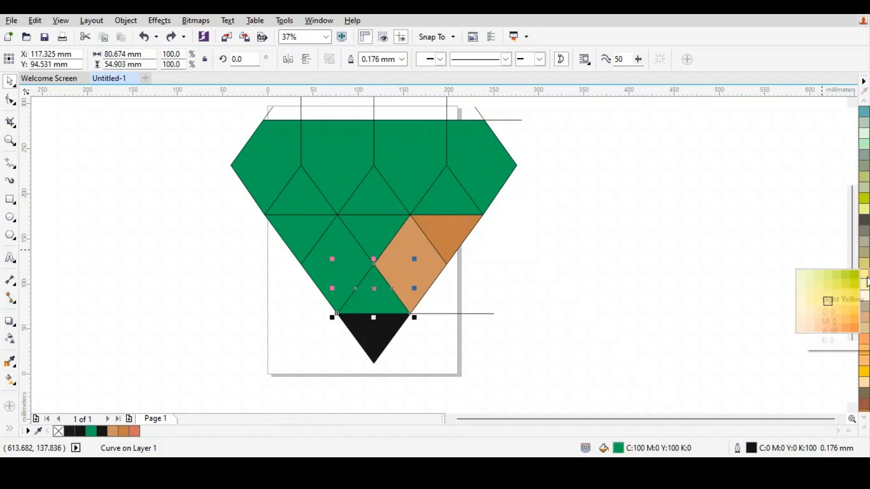
left_click(829, 329)
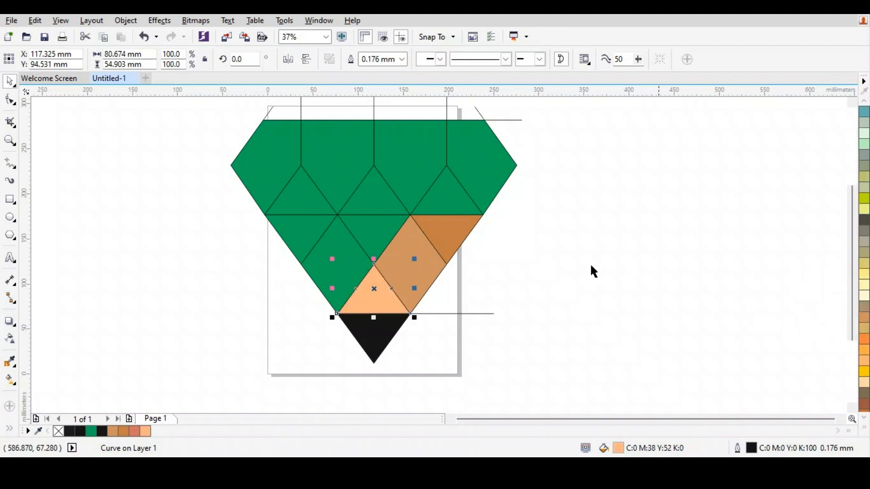
Fill the central inverted triangle below the middle line with the same peach shade.
left_click(396, 235)
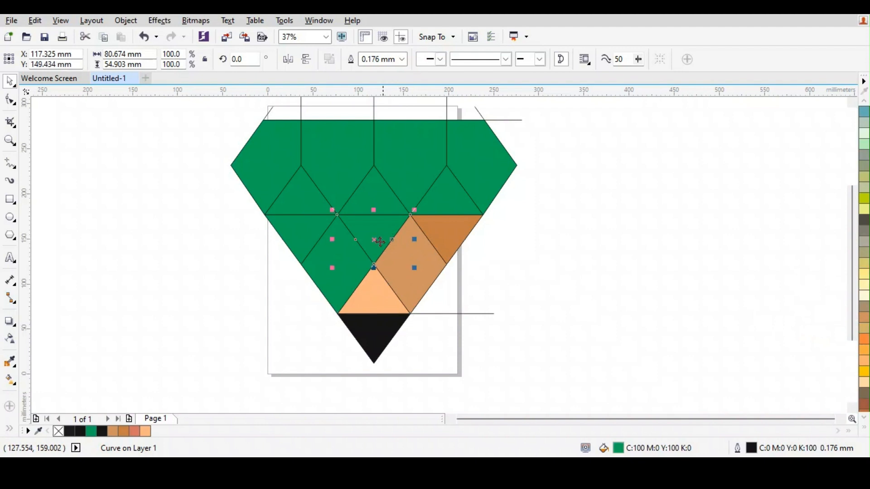
left_click(145, 433)
left_click(538, 361)
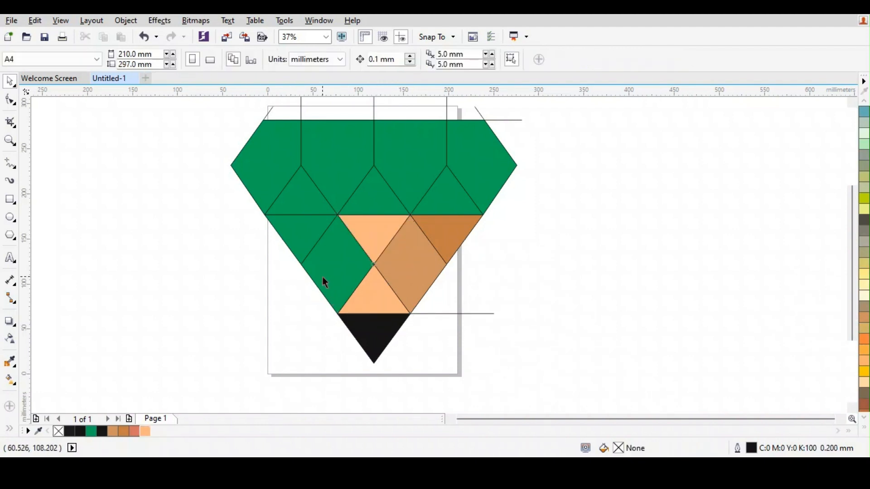
Try an orange fill on the green diamond at the lower left, then recolor it with the peach shade.
left_click(323, 278)
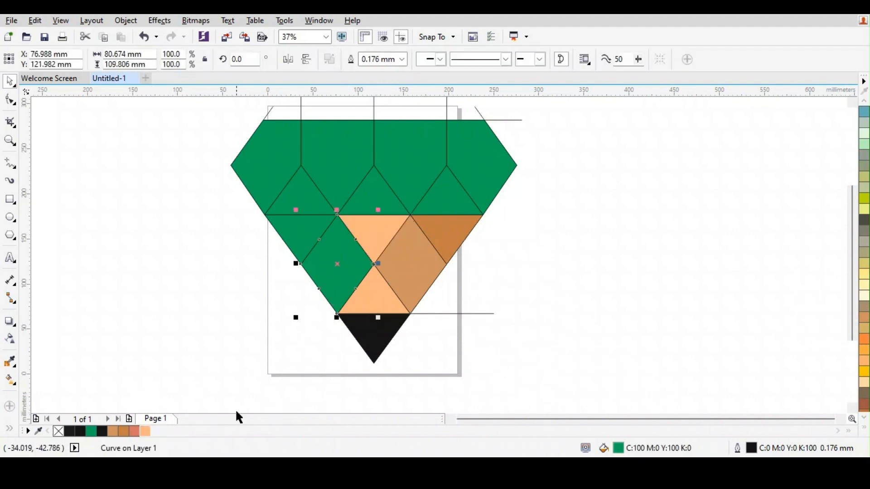
left_click(147, 431)
left_click(200, 428)
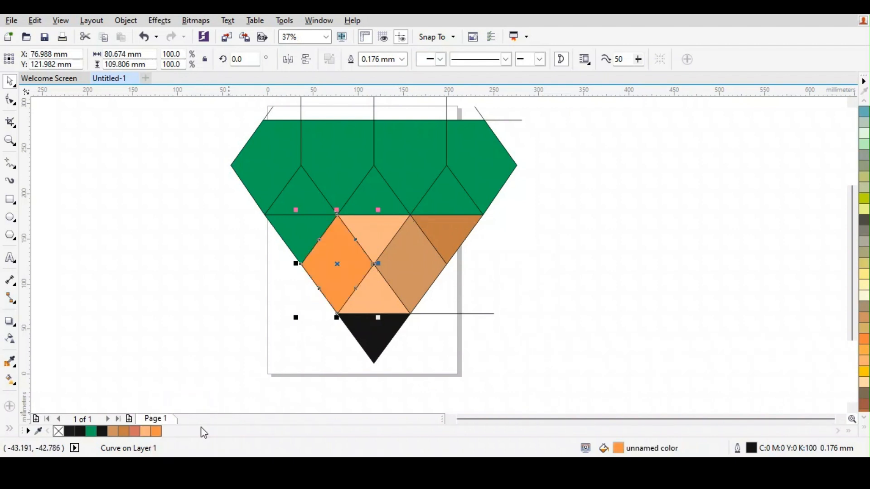
left_click(146, 432)
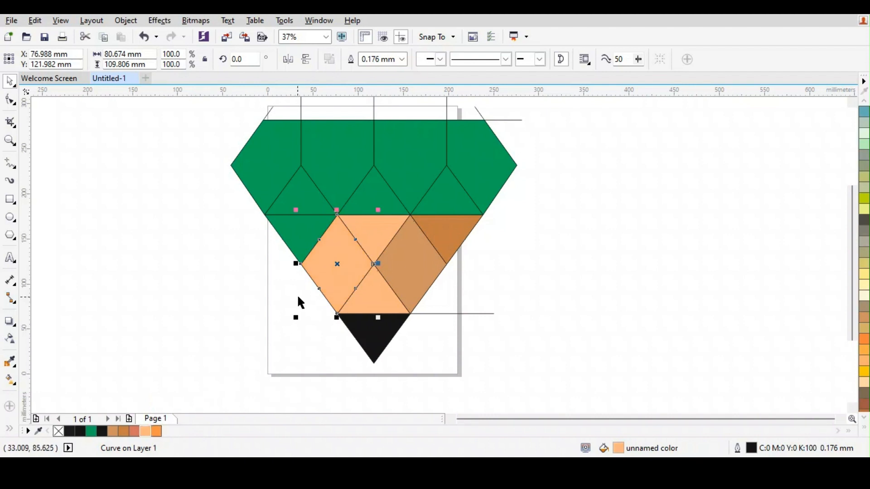
Recolor the triangle above the black tip and the central inverted triangle with a tan shade of the light brown.
left_click(384, 306)
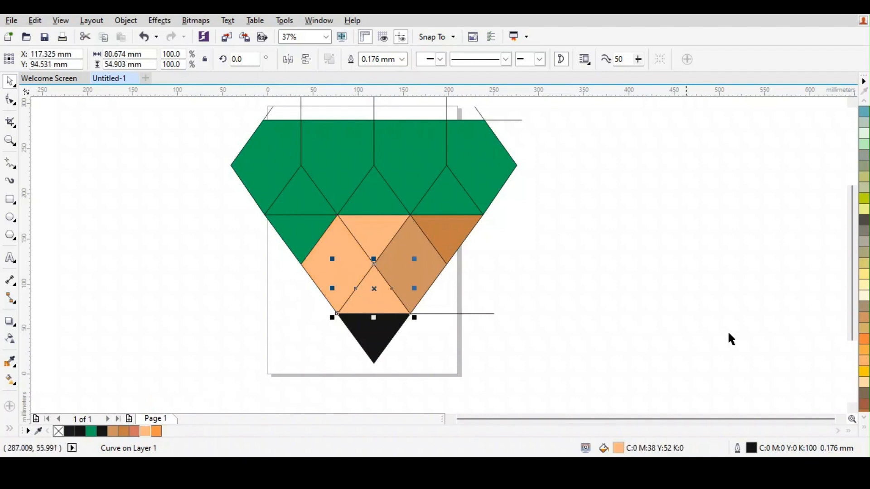
left_click(868, 321)
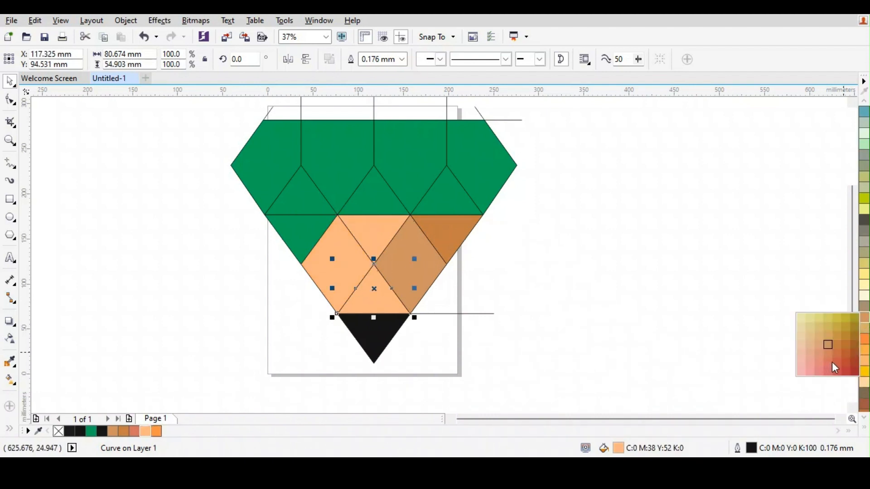
left_click(829, 339)
left_click(385, 229)
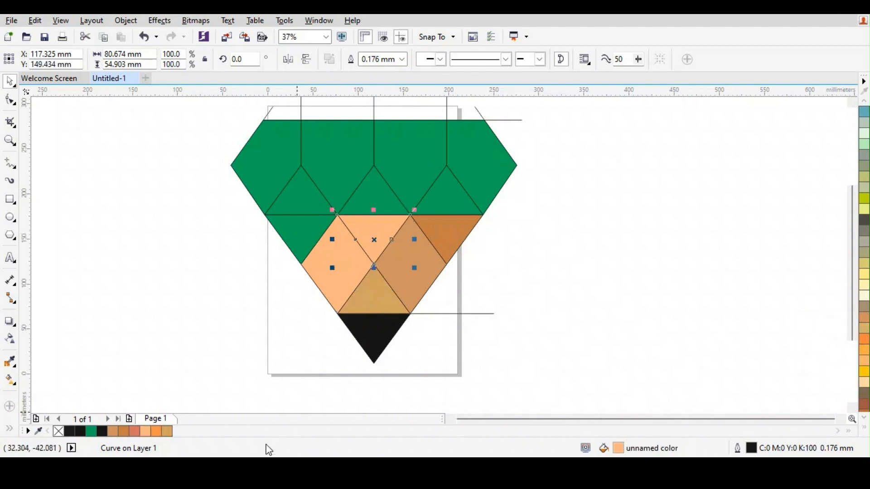
left_click(171, 432)
left_click(668, 323)
Try the tan and the golden yellow shade C:3 M:18 Y:70 K:0 on the inverted triangle at the left end.
scroll(458, 305, "down", 2)
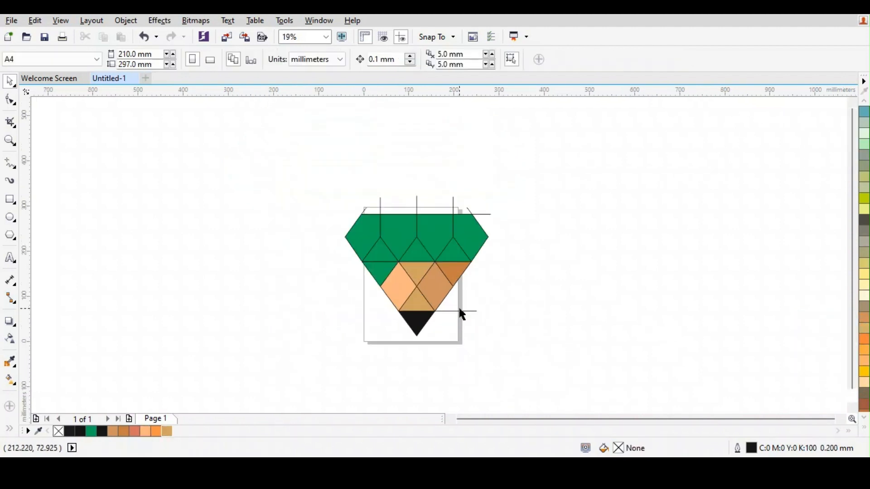
scroll(455, 278, "up", 2)
left_click(304, 269)
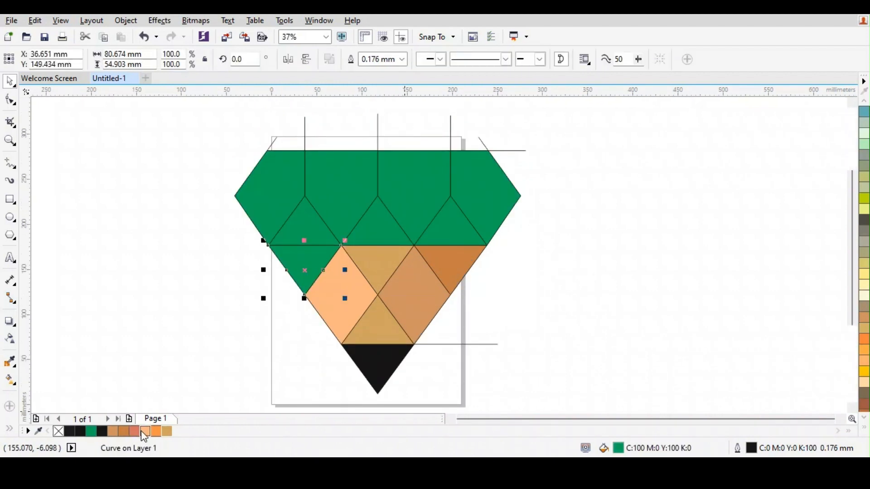
left_click_drag(144, 436, 146, 436)
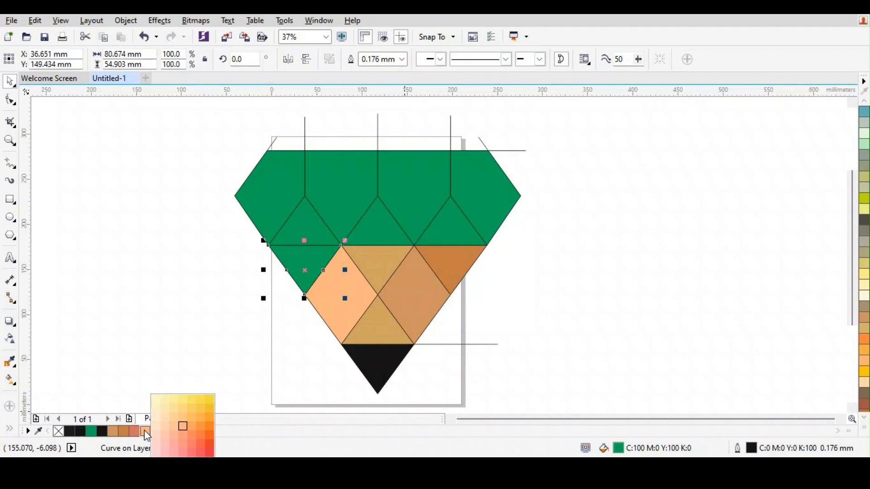
left_click(191, 410)
left_click(168, 433)
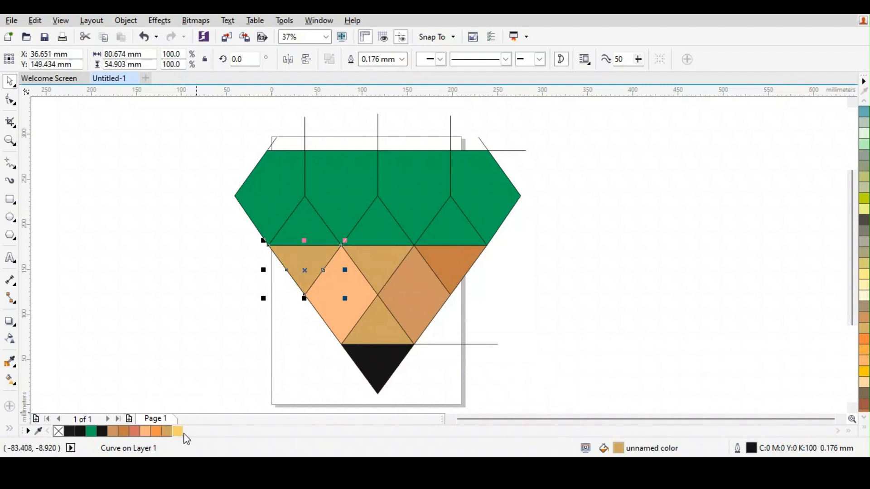
double_click(179, 436)
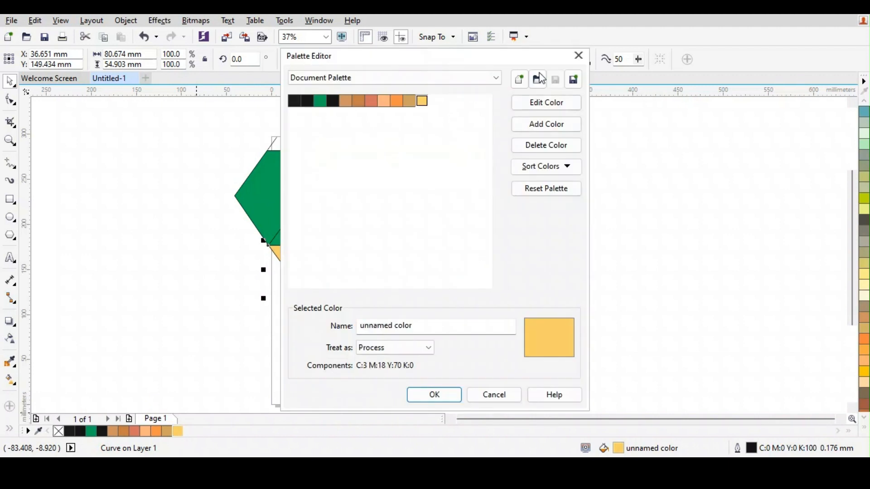
left_click(579, 55)
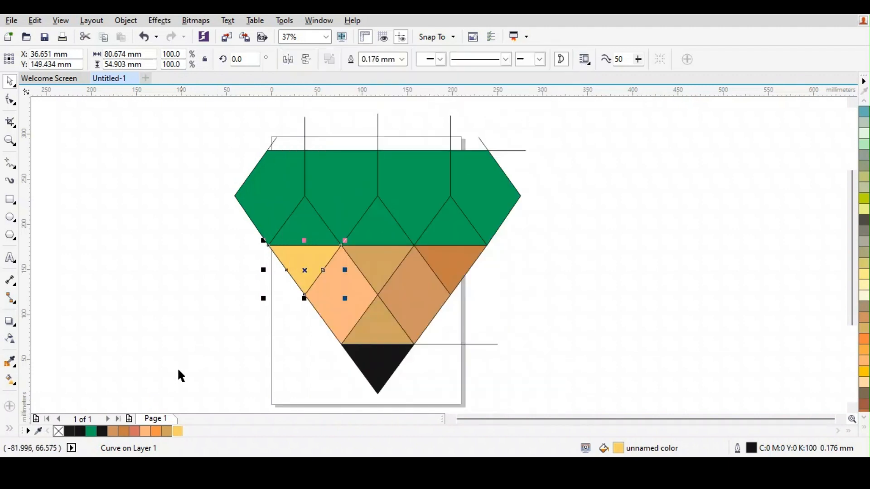
Try the peach fill on the left-end inverted triangle, then recolor it with a brighter yellow shade of the peach.
left_click(178, 435)
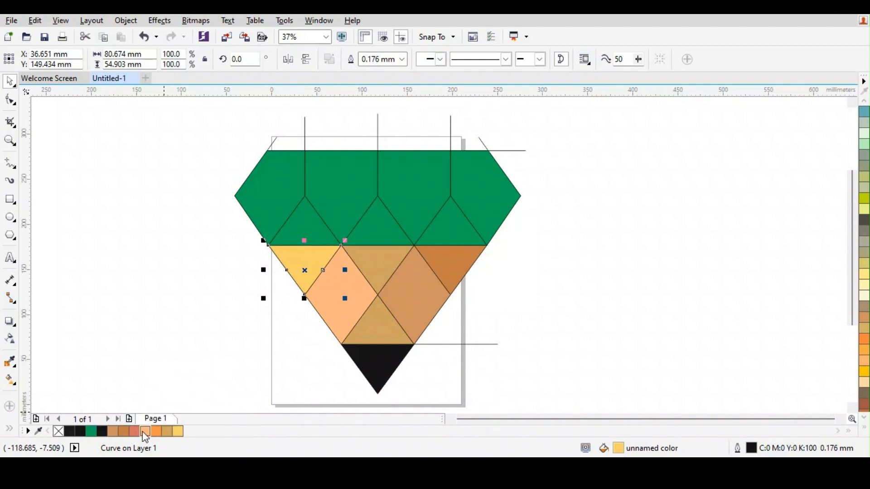
left_click(143, 432)
left_click(146, 434)
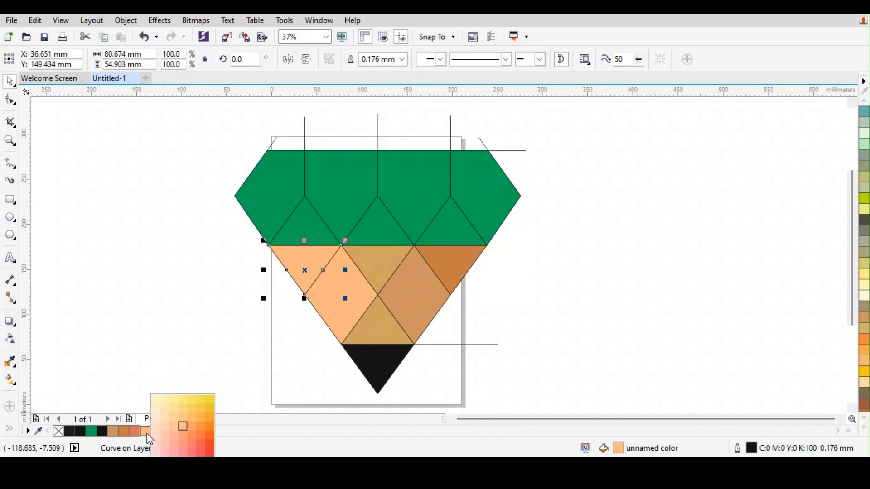
left_click(193, 405)
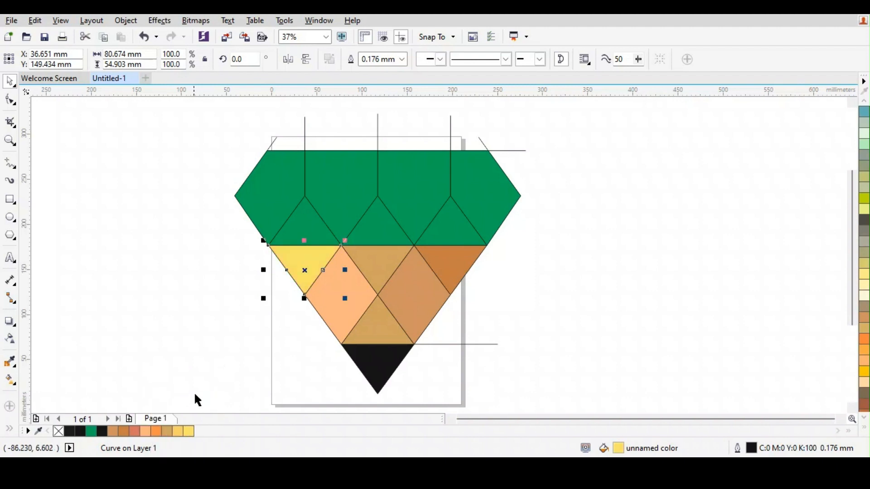
left_click(212, 353)
scroll(285, 359, "down", 2)
scroll(282, 352, "up", 2)
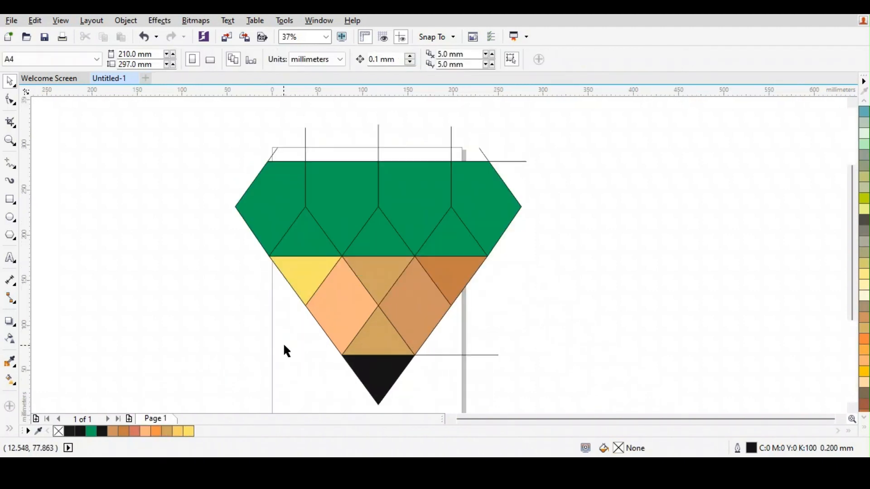
left_click(331, 320)
left_click(249, 363)
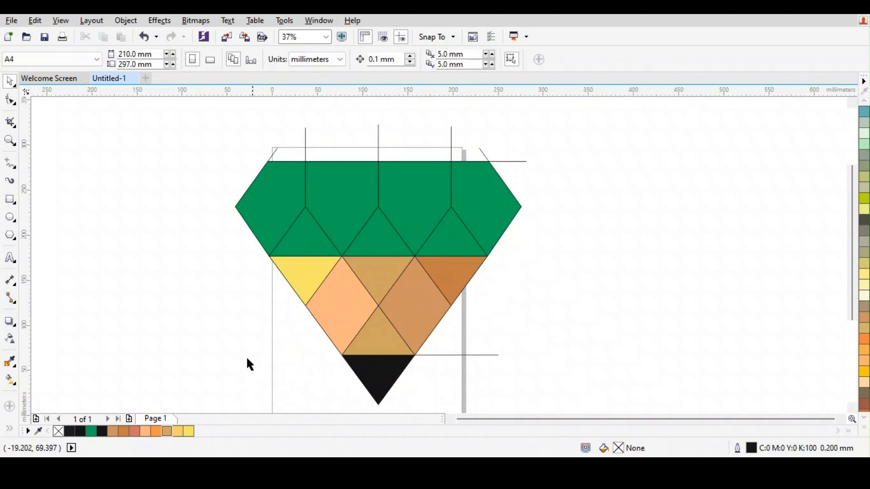
left_click(148, 433)
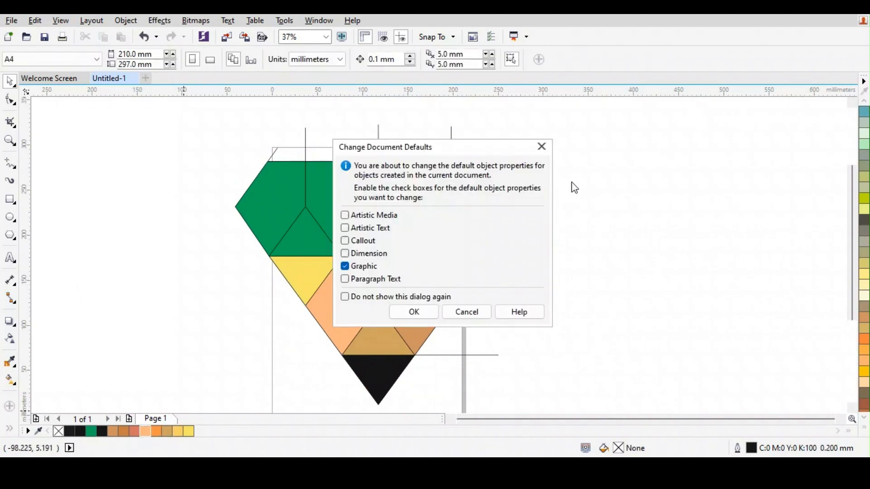
left_click(541, 146)
Try the peach C:0 M:38 Y:52 K:0 and a slightly yellower shade of it on the left-end inverted triangle.
left_click(291, 279)
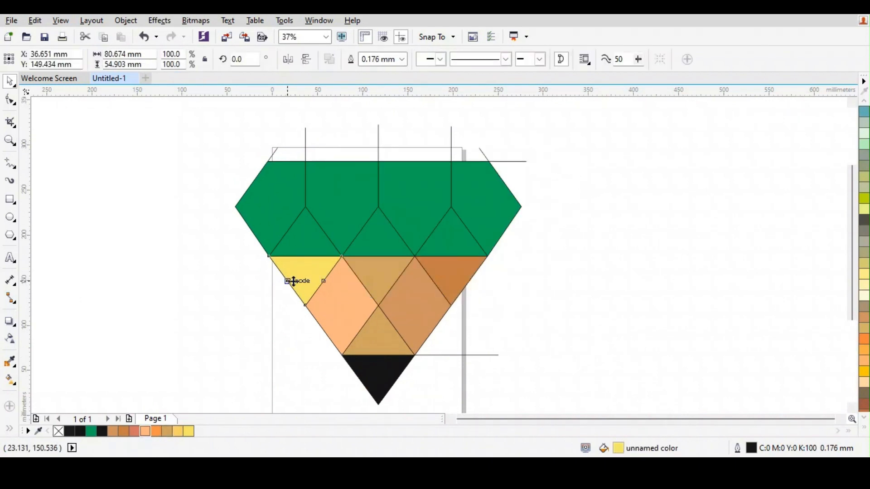
double_click(148, 433)
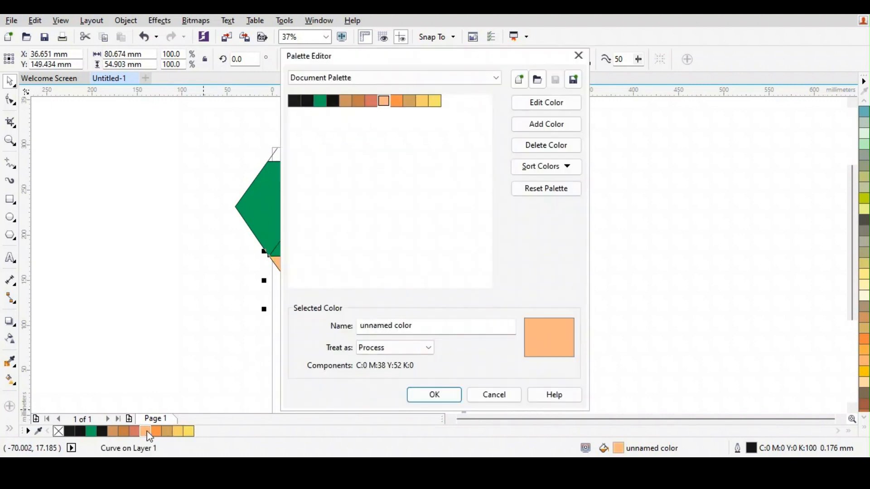
left_click(579, 55)
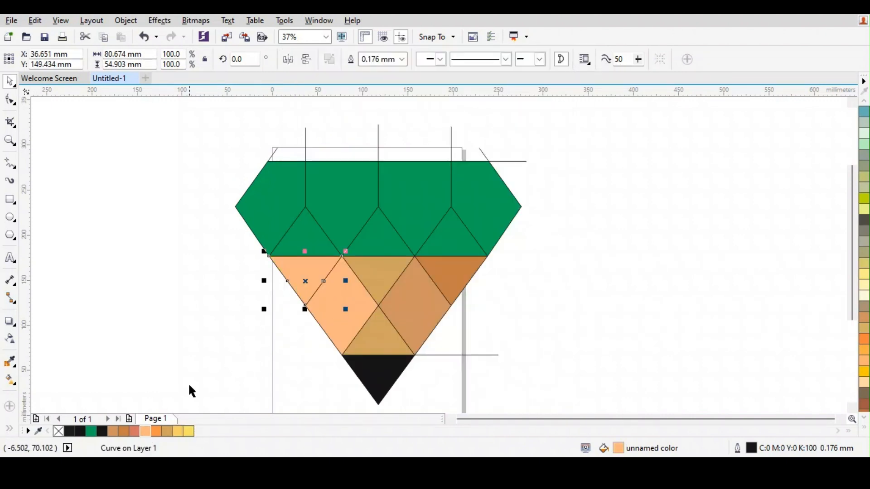
left_click(147, 436)
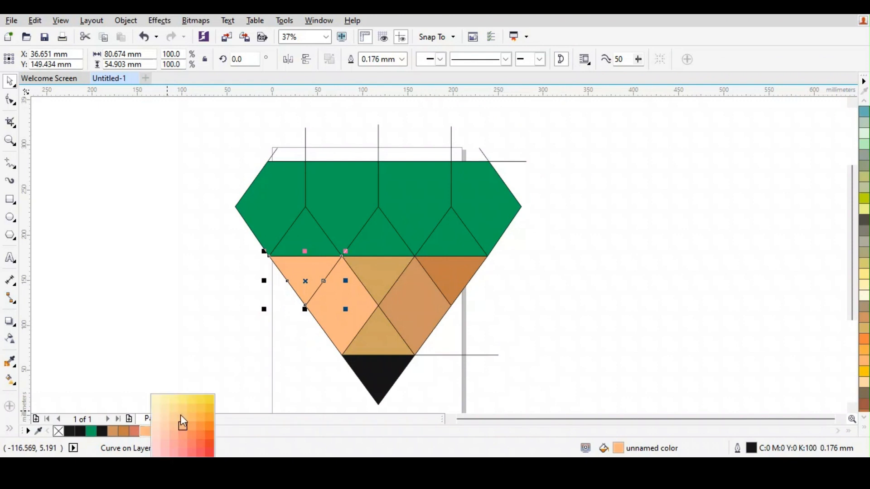
left_click(181, 416)
Fill the inverted triangle at the left end below the middle line with Light Yellow C:0 M:0 Y:60 K:0.
left_click(260, 340)
left_click(307, 274)
left_click(864, 276)
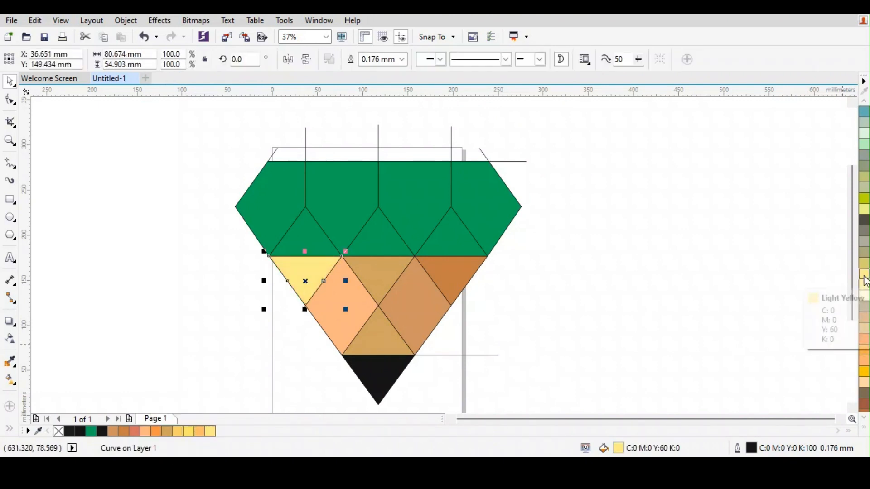
Try the strong yellow shade C:9 M:0 Y:83 K:0 on the peach diamond at the lower left.
key("Tab")
left_click(865, 279)
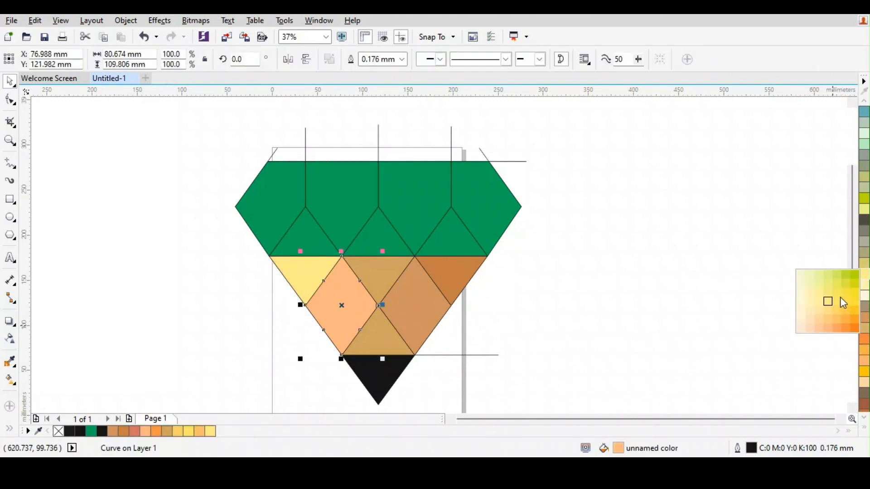
left_click(843, 295)
Recolor the diamond at the lower left with a slightly warmer shade of the light yellow C:0 M:0 Y:60 K:0.
scroll(865, 247, "up", 11)
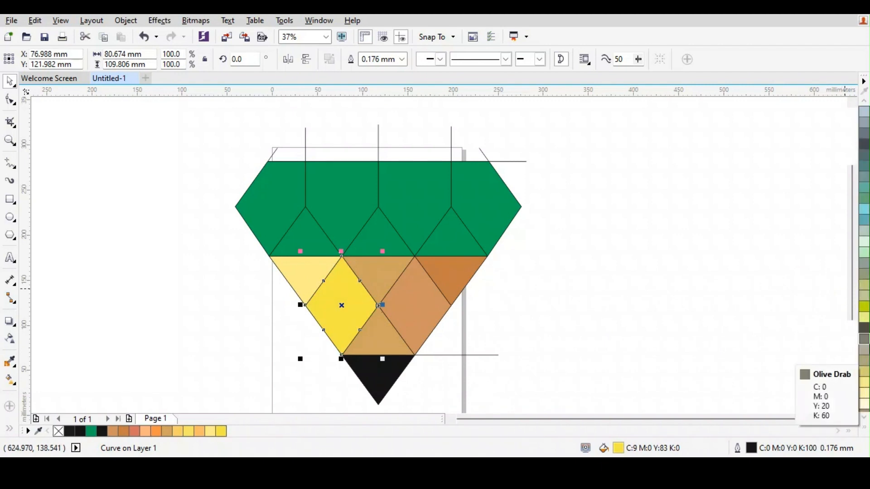
scroll(865, 351, "down", 4)
left_click(864, 349)
left_click(864, 351)
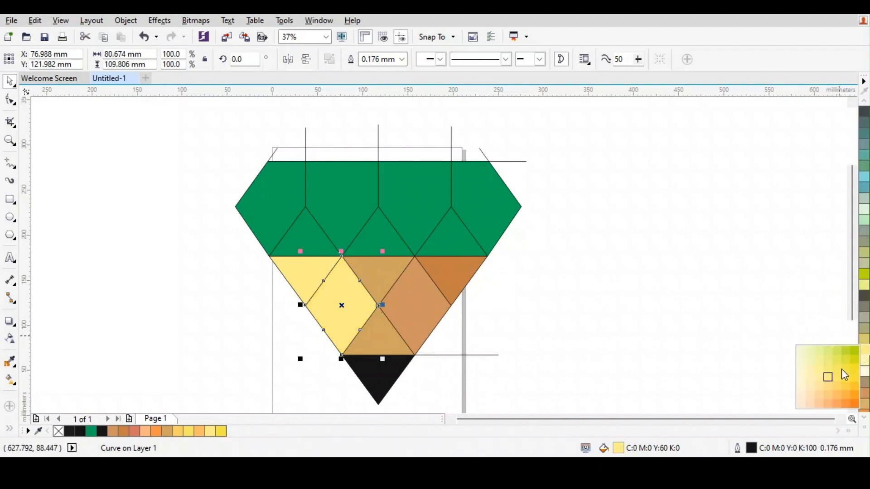
left_click(845, 375)
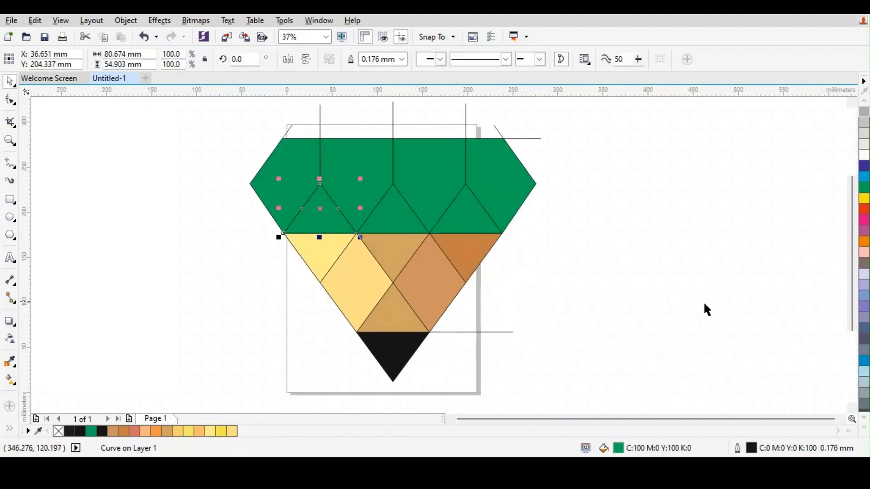
Fill the three upright triangles above the middle line with the tan C:0 M:40 Y:60 K:20.
scroll(864, 309, "up", 5)
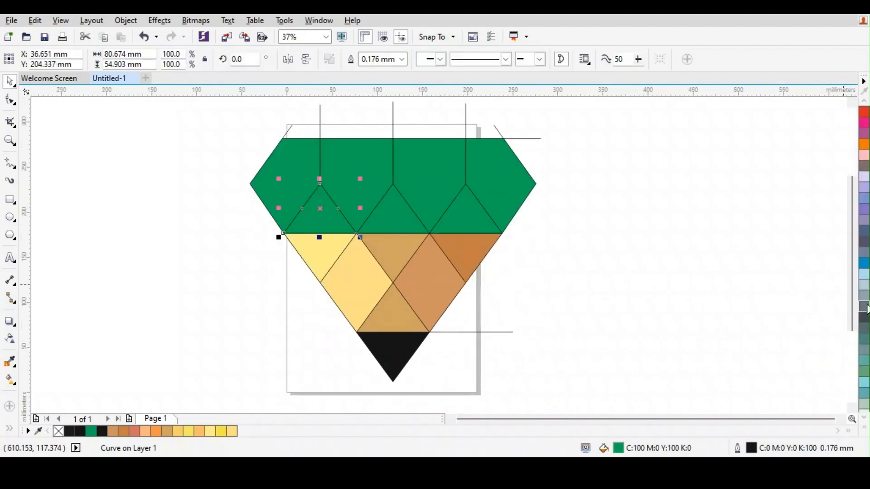
scroll(867, 310, "down", 8)
left_click(865, 340)
left_click(394, 218)
left_click(865, 339)
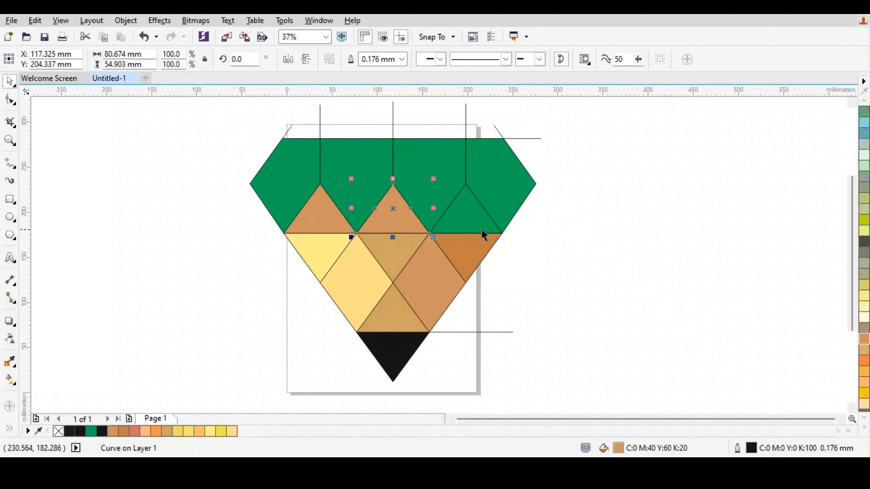
left_click(482, 230)
left_click(864, 339)
Try a pale tan on the right upright triangle, and recolor all three upright triangles with C:11 M:37 Y:77 K:15.
left_click(865, 350)
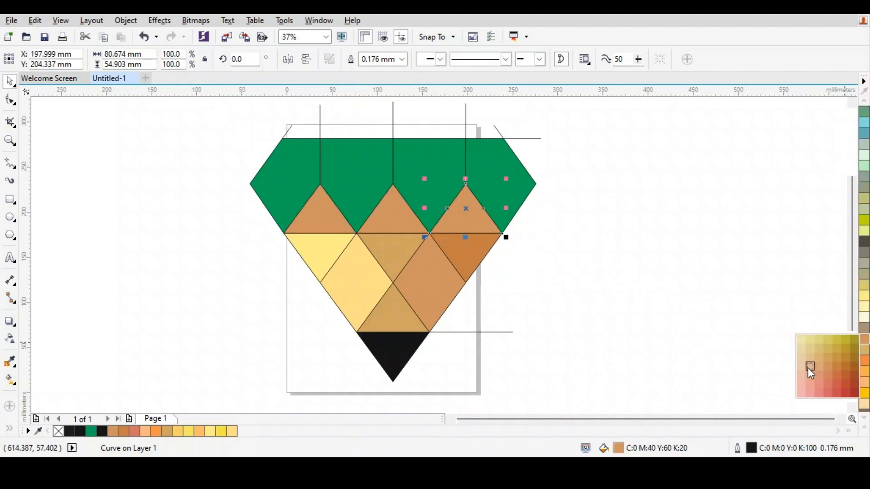
left_click(809, 368)
left_click(397, 220)
left_click(864, 341)
left_click(840, 357)
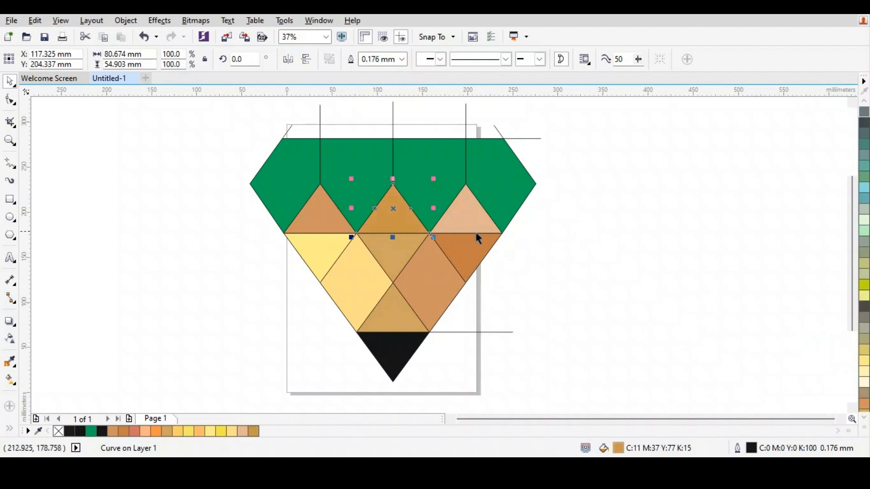
left_click(474, 218)
left_click(254, 431)
left_click(317, 217)
left_click(253, 431)
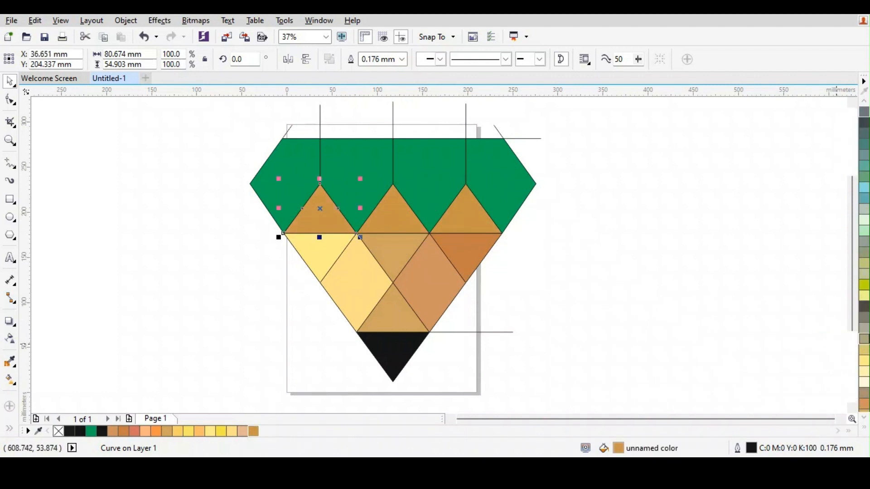
Try C:0 M:60 Y:80 K:20 and its yellower shade C:8 M:48 Y:84 K:15 on the left upright triangle.
scroll(865, 341, "down", 2)
left_click(865, 339)
scroll(866, 341, "down", 3)
left_click(865, 339)
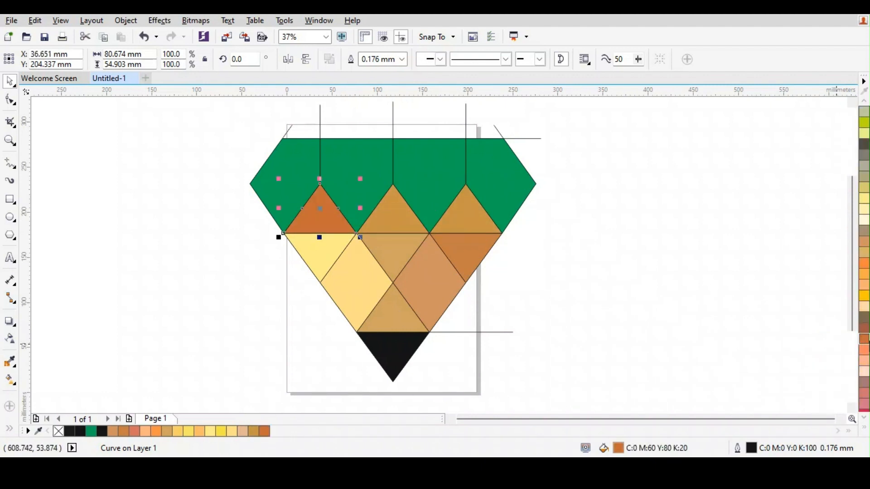
left_click(866, 340)
left_click(828, 366)
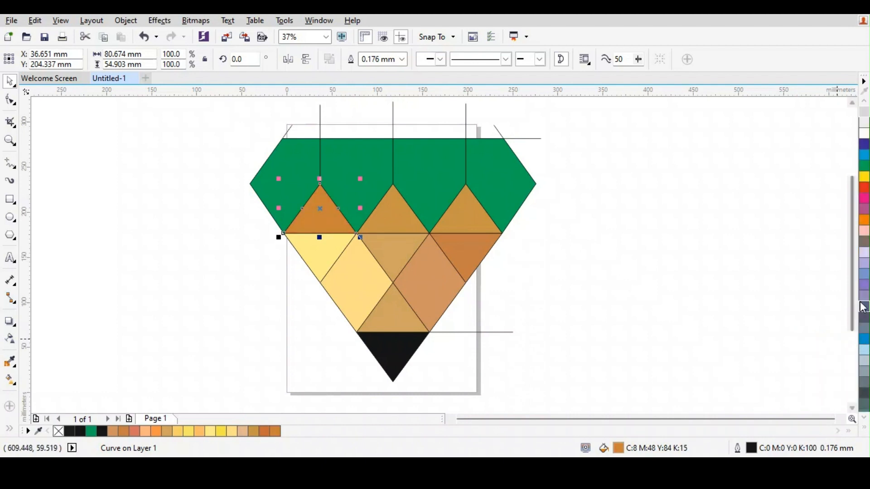
Try C:0 M:60 Y:60 K:40 and its shades C:19 M:44 Y:54 K:12, C:22 M:44 Y:73 K:27 and olive brown on the left upright triangle.
scroll(865, 362, "down", 3)
left_click(865, 275)
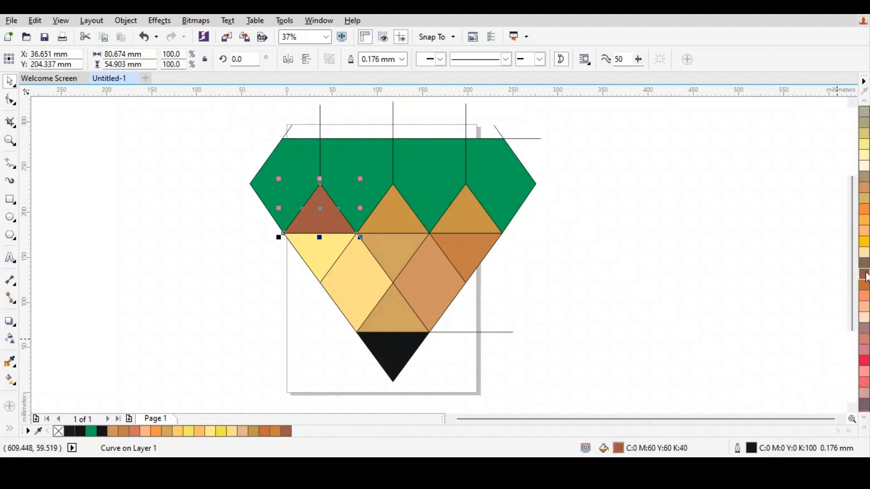
left_click(866, 278)
left_click(828, 302)
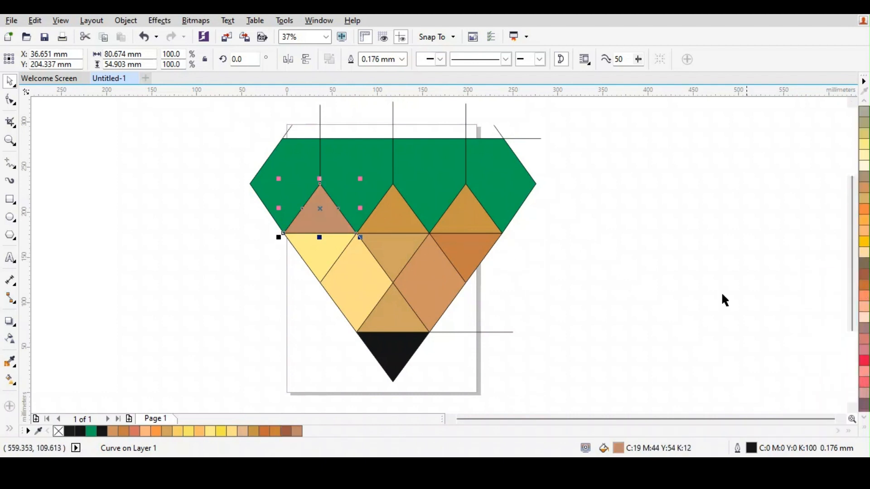
left_click(866, 279)
left_click(830, 285)
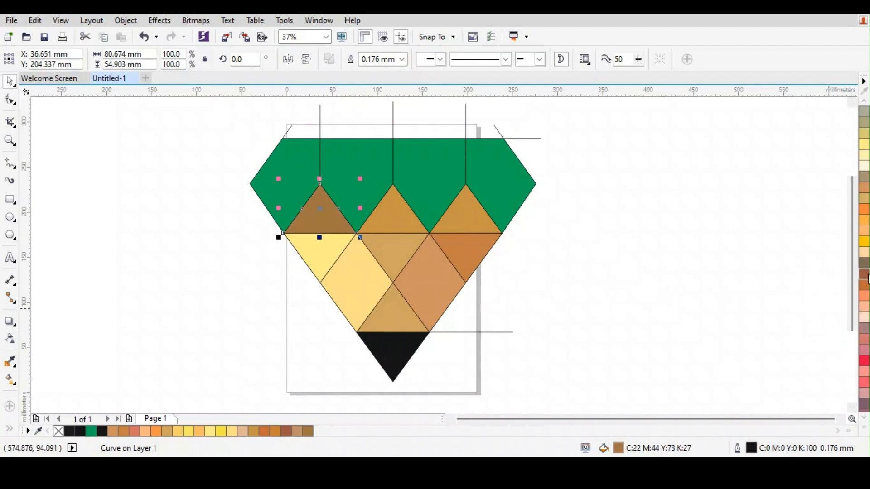
left_click(866, 277)
left_click(838, 275)
Recolor all three upright triangles above the middle line with the tan C:0 M:40 Y:60 K:20.
left_click(865, 187)
left_click(397, 216)
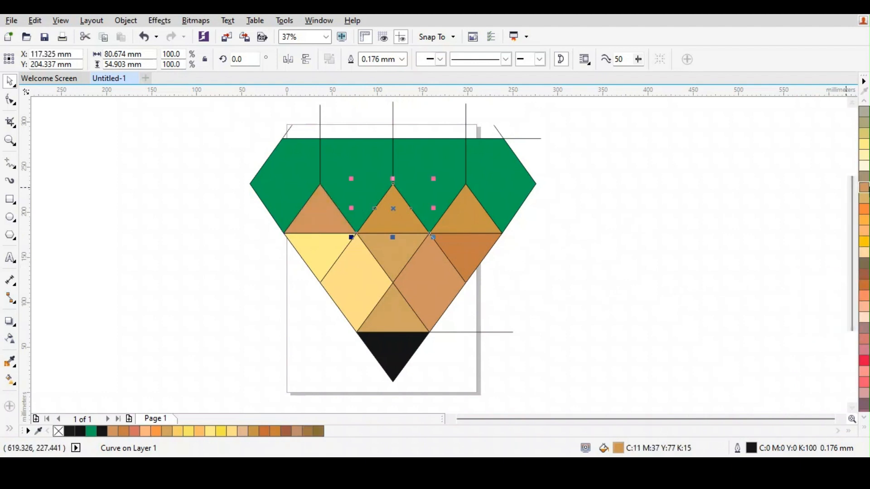
left_click(865, 187)
left_click(468, 216)
left_click(865, 189)
left_click(545, 295)
Fill the left-centre top facet with orange C:0 M:60 Y:100 K:0 and the right-centre top facet with its brown shade C:6 M:46 Y:100 K:29.
left_click_drag(545, 295, 562, 284)
left_click(375, 166)
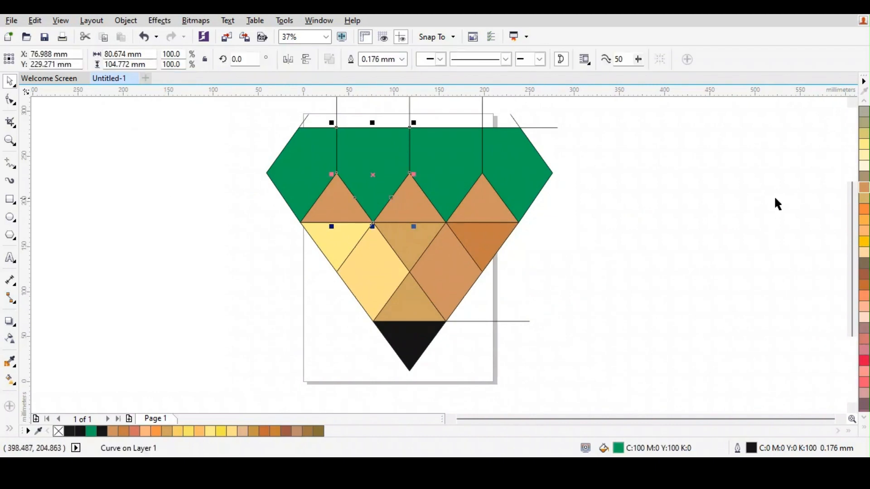
scroll(866, 288, "up", 10)
left_click(865, 317)
key("Tab")
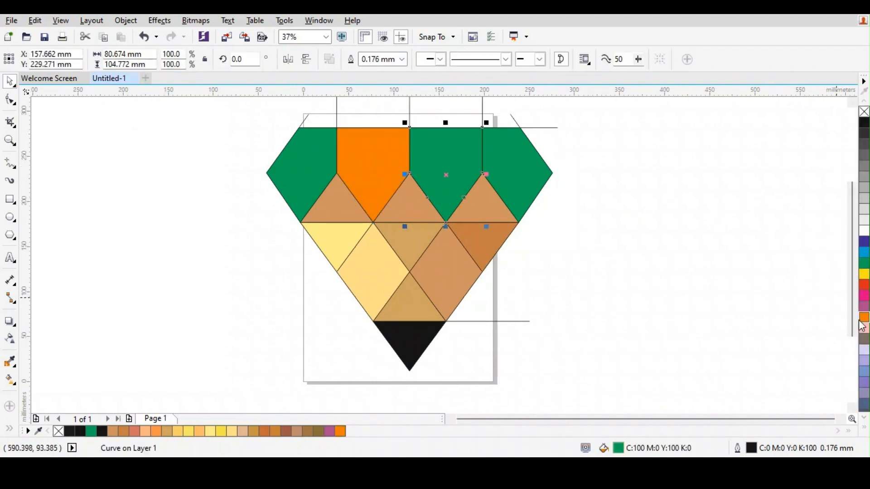
left_click(865, 317)
left_click(847, 340)
Try a yellower orange on the left-centre top facet and the darker orange C:2 M:63 Y:100 K:11 on the right-centre top facet.
key("shift+Tab")
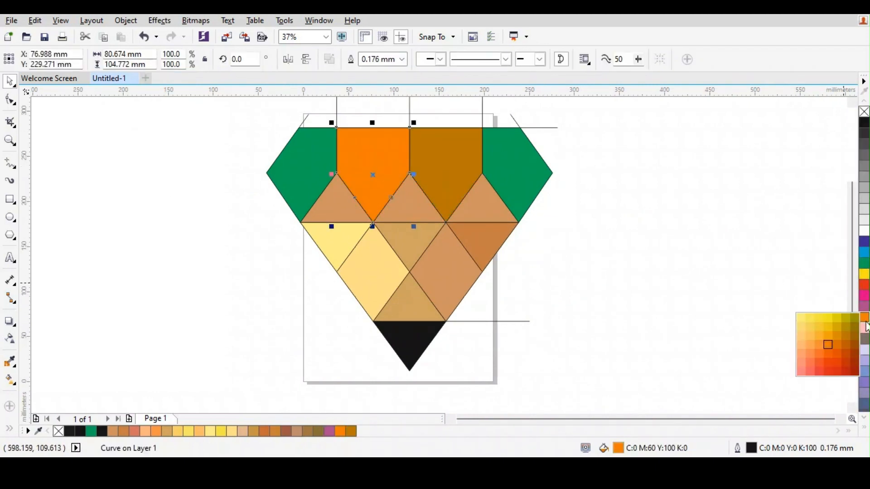
left_click(833, 343)
key("Tab")
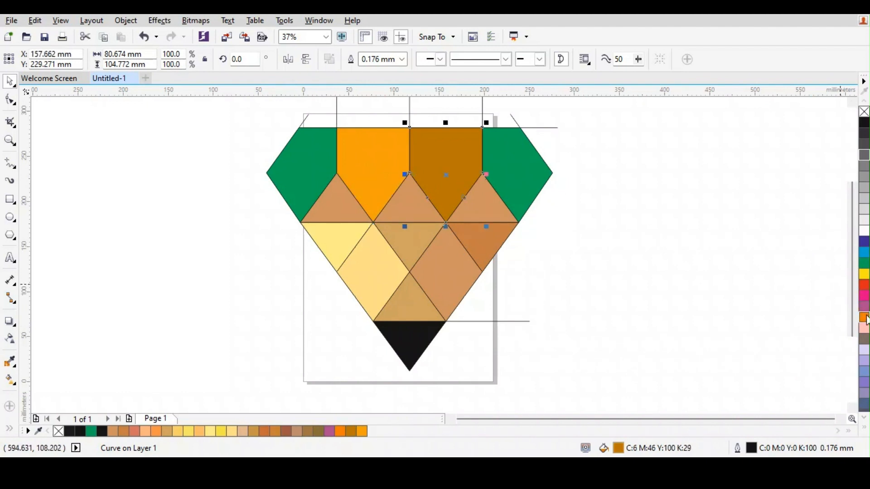
left_click(865, 320)
left_click(831, 334)
left_click(865, 321)
left_click(834, 349)
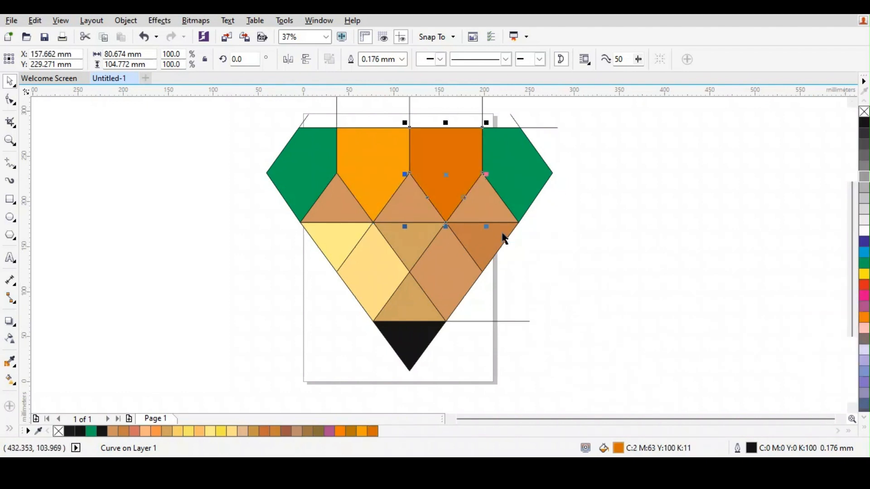
Test C:2 M:63 Y:100 K:11 and C:0 M:76 Y:100 K:0 on the left-centre top facet, settling on C:0 M:53 Y:86 K:0.
key("shift+Tab")
left_click(864, 320)
left_click(831, 351)
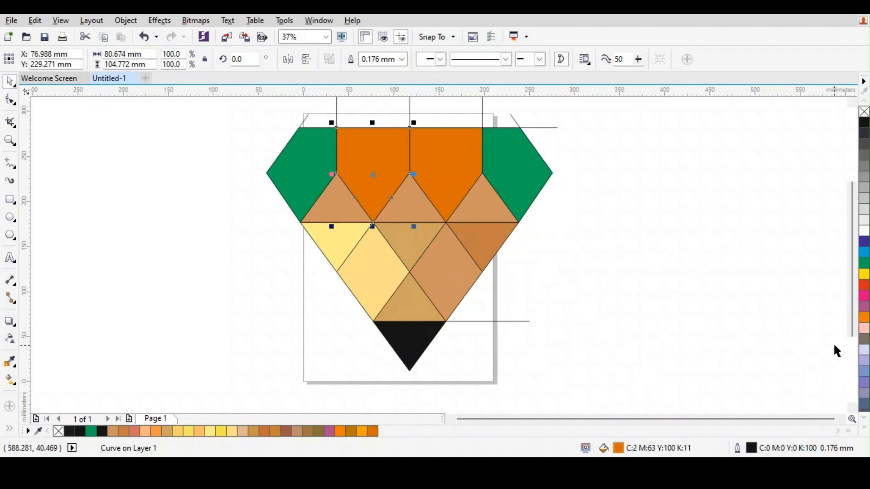
left_click(865, 321)
left_click(833, 358)
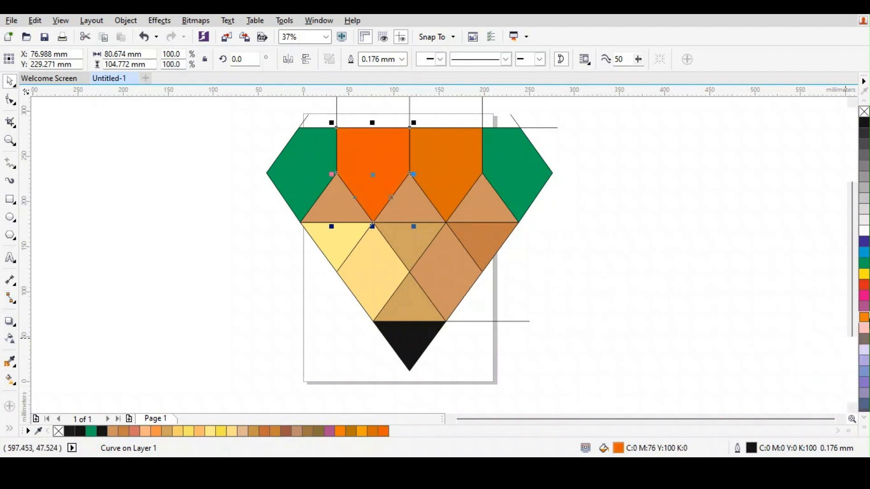
left_click(864, 319)
left_click(821, 343)
Try a yellower orange and the reddish orange C:0 M:76 Y:100 K:0 on the right-centre top facet.
key("Tab")
left_click(865, 320)
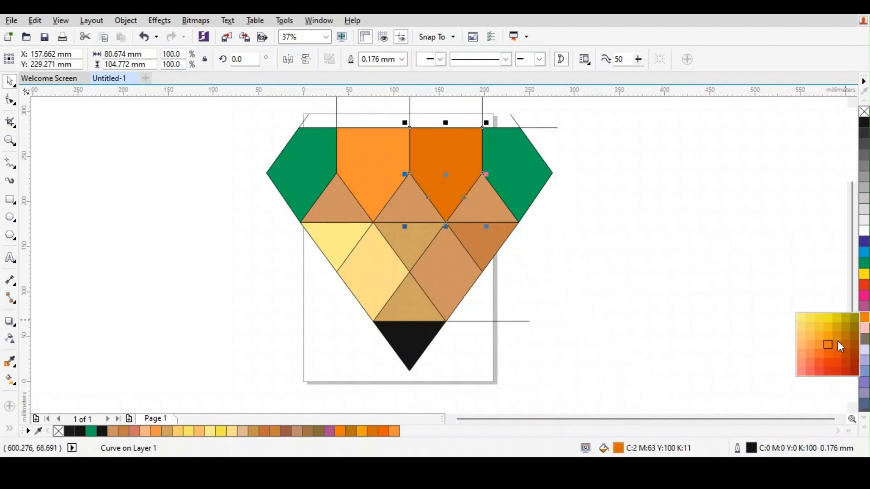
left_click(830, 336)
key("Escape")
scroll(535, 268, "down", 2)
scroll(535, 261, "up", 2)
left_click(375, 206)
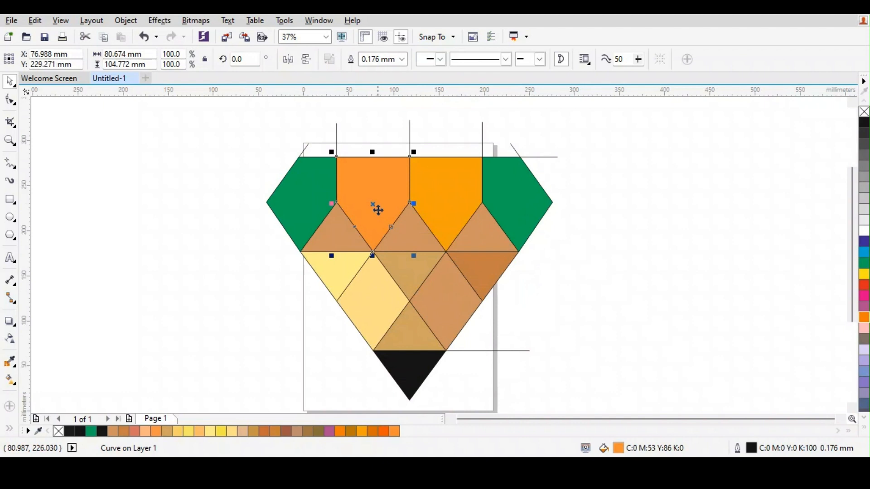
key("Tab")
left_click(383, 431)
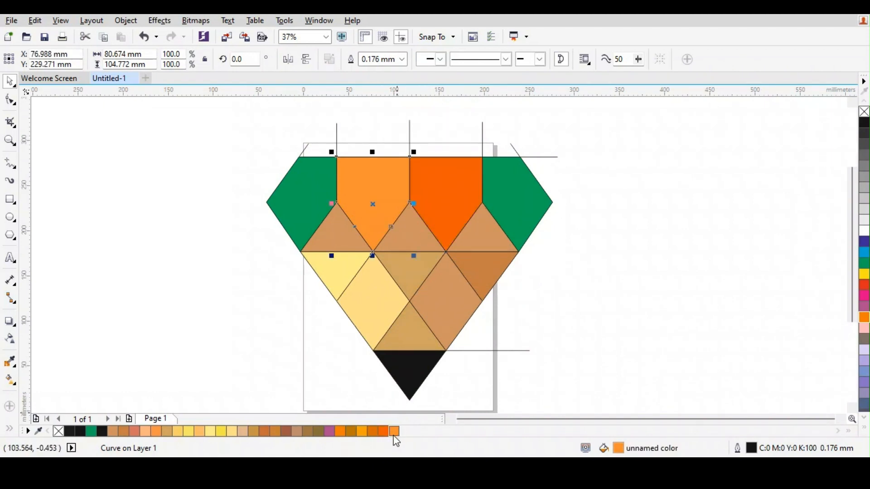
Try further orange shades on the right-centre top facet, including C:2 M:19 Y:95 K:6, C:0 M:76 Y:100 K:0 and C:2 M:30 Y:74 K:0.
left_click(865, 322)
left_click(828, 326)
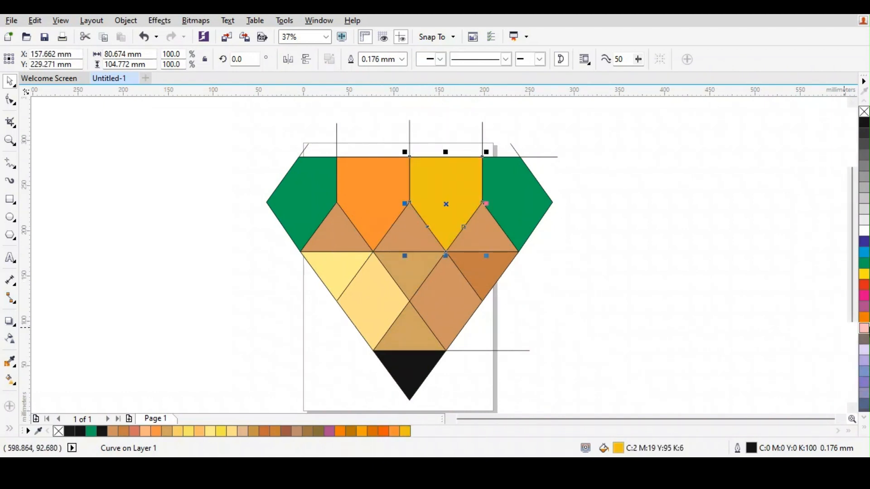
left_click(865, 322)
left_click(829, 353)
left_click(865, 321)
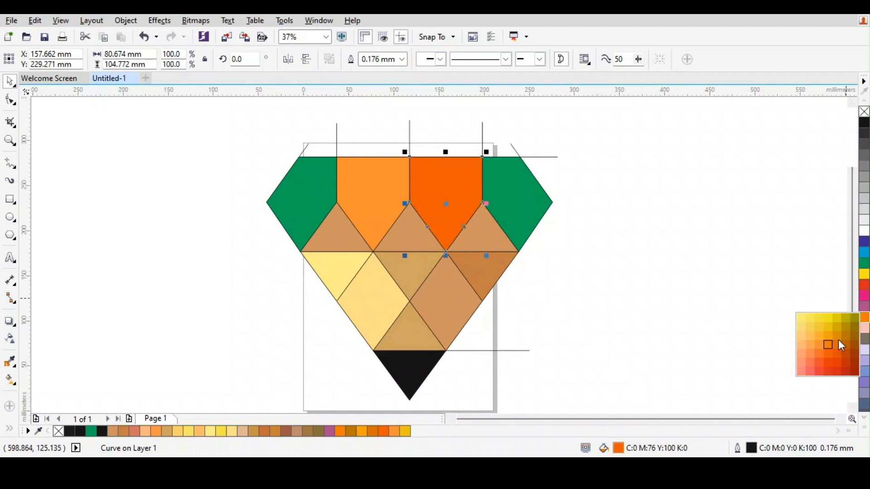
left_click(835, 335)
left_click(866, 321)
left_click(811, 336)
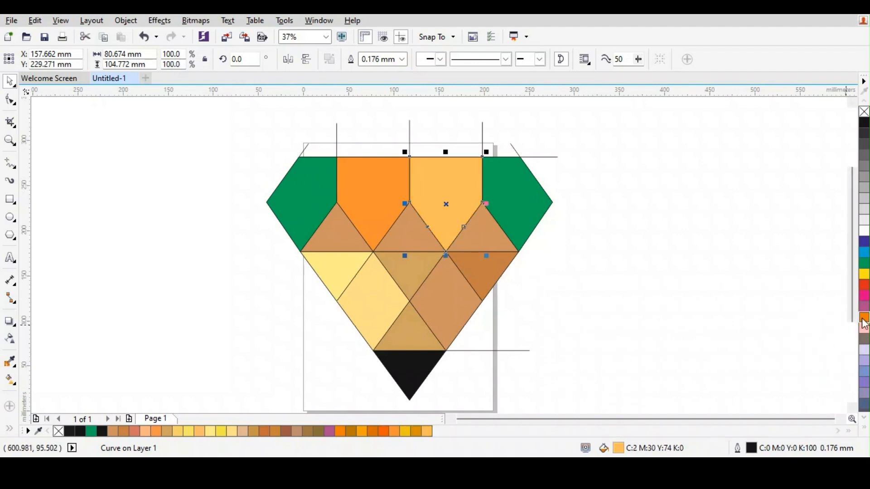
Fill the right-centre top facet with the dark orange C:2 M:63 Y:100 K:11.
left_click(864, 320)
left_click(865, 320)
left_click(838, 342)
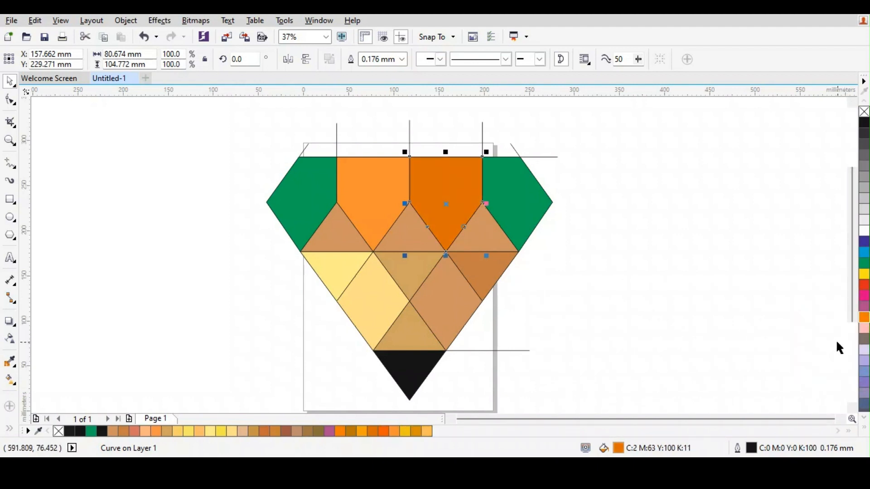
left_click(625, 309)
Fill the right-end top facet with a dark red-orange shade of C:0 M:60 Y:80 K:0.
scroll(606, 306, "down", 1)
scroll(595, 316, "up", 1)
left_click(541, 210)
scroll(865, 333, "down", 10)
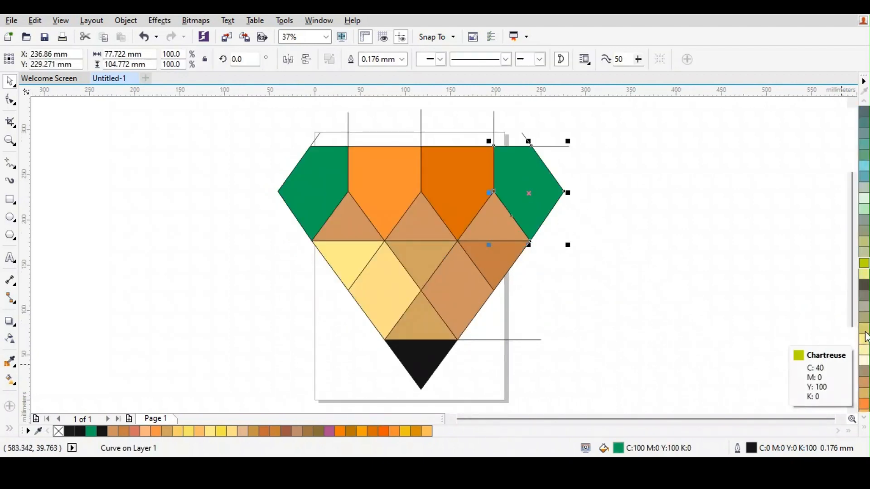
left_click(867, 317)
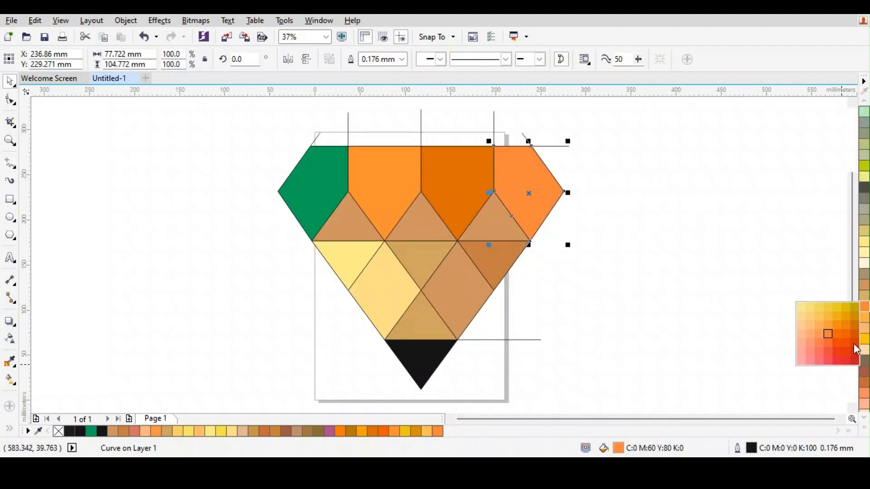
left_click(856, 349)
left_click(559, 311)
Recolor the tan diamond at the lower right with its dark brown shade C:15 M:56 Y:86 K:33.
scroll(538, 295, "down", 1)
scroll(537, 272, "up", 1)
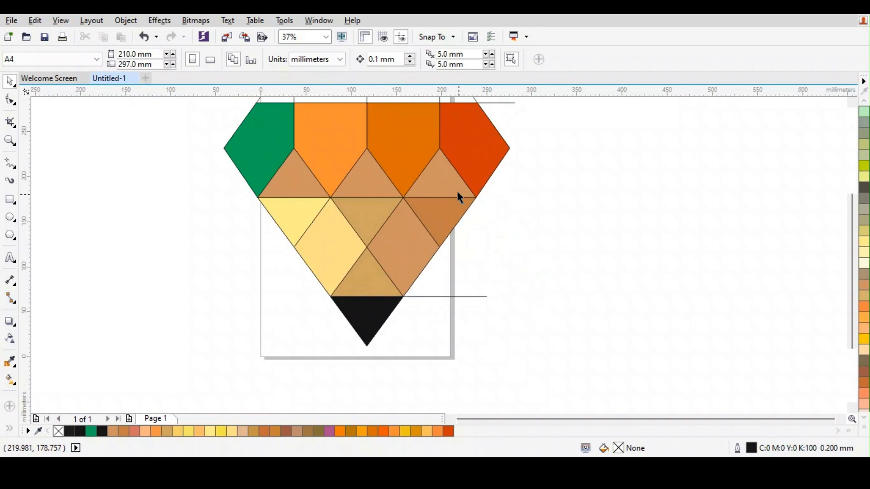
left_click(376, 255)
scroll(864, 349, "up", 5)
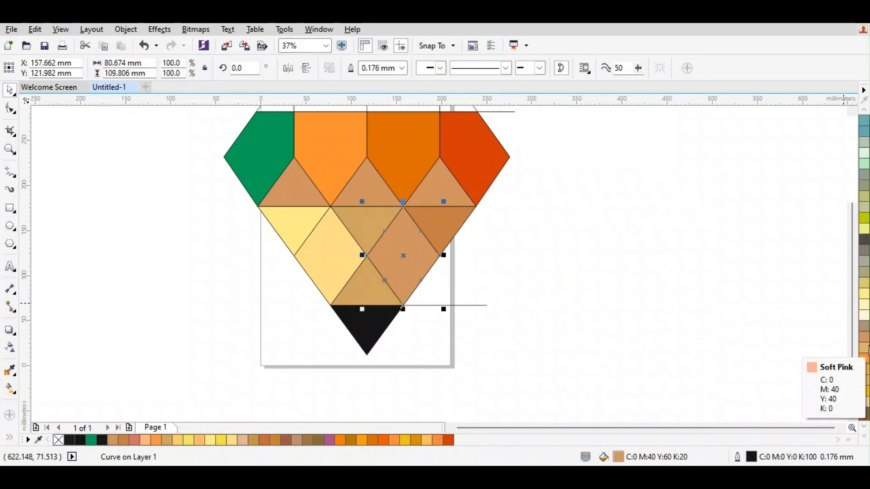
scroll(867, 350, "up", 2)
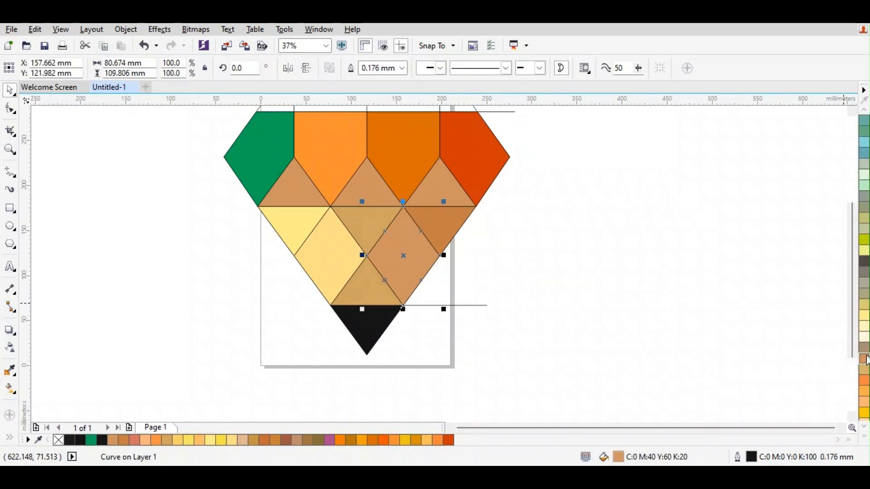
left_click(867, 362)
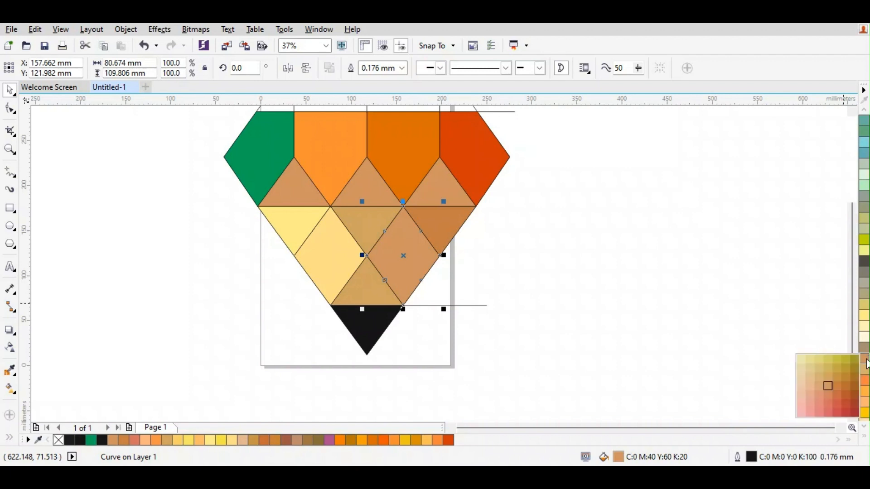
left_click(852, 388)
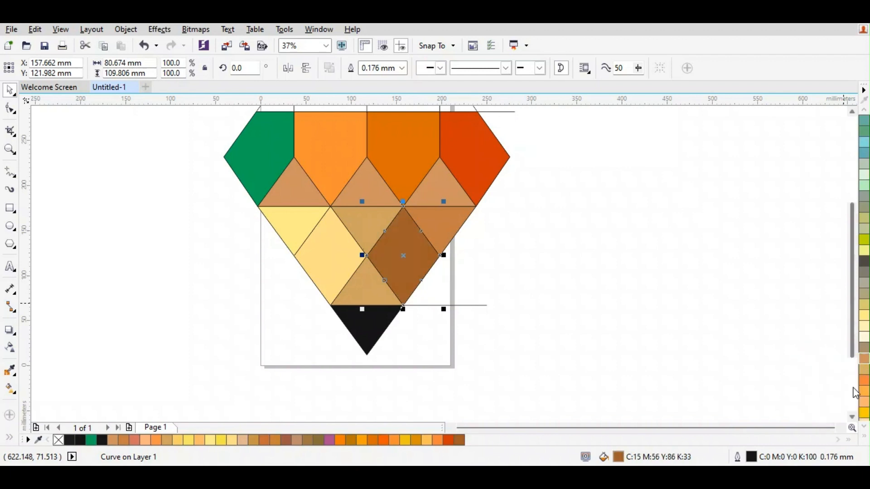
Try reddish shades on the lower-right diamond facet, including C:9 M:76 Y:69 K:11, a mauve, and C:0 M:60 Y:80 K:20.
left_click(864, 364)
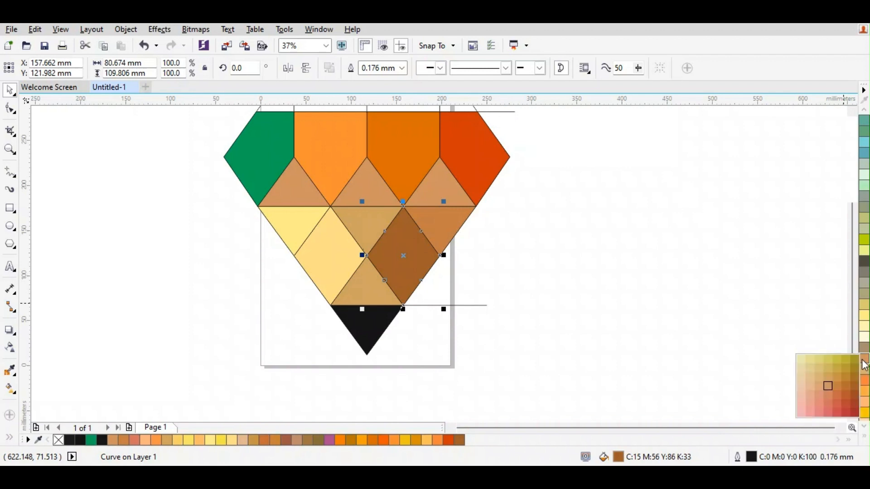
left_click(838, 405)
scroll(866, 362, "down", 5)
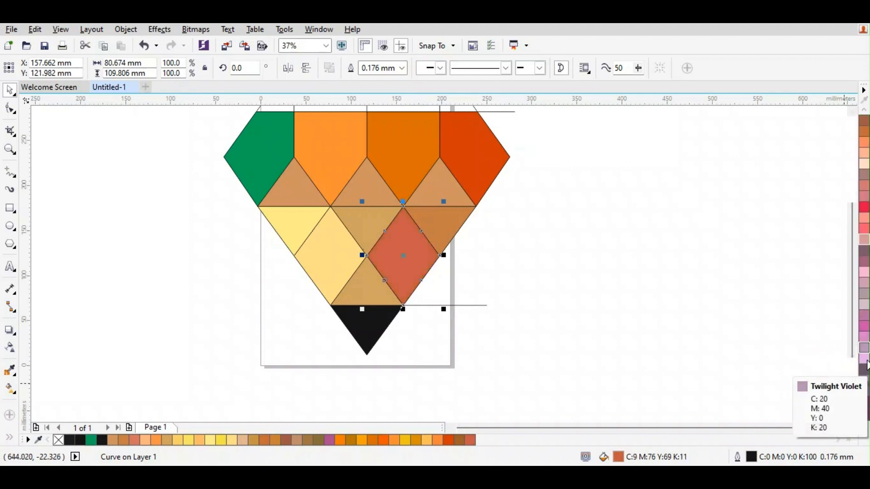
scroll(865, 317, "up", 2)
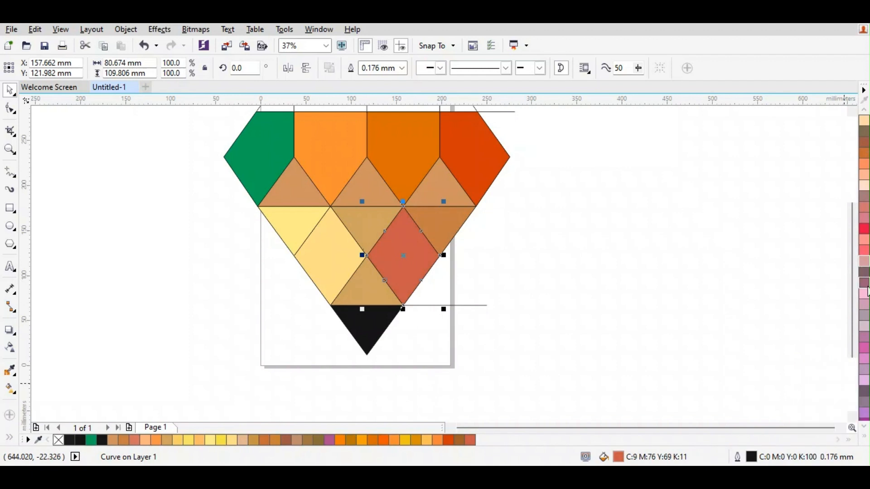
left_click(866, 286)
scroll(866, 272, "up", 3)
left_click(865, 218)
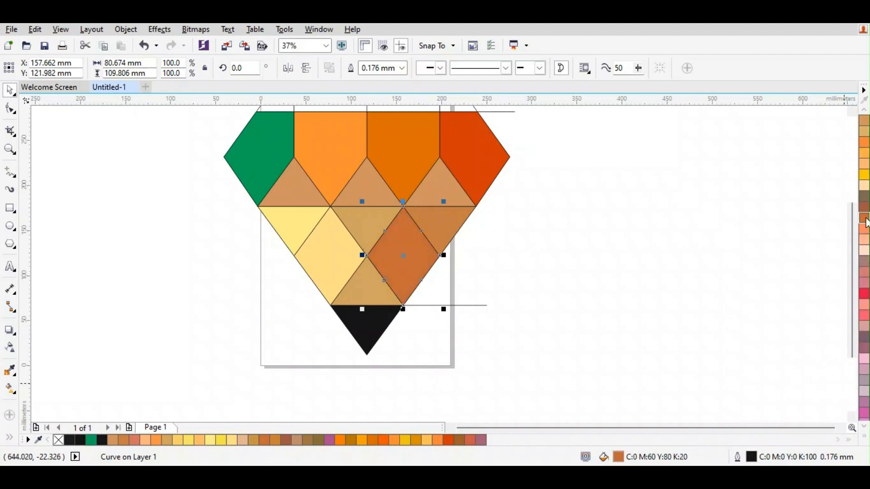
left_click(564, 296)
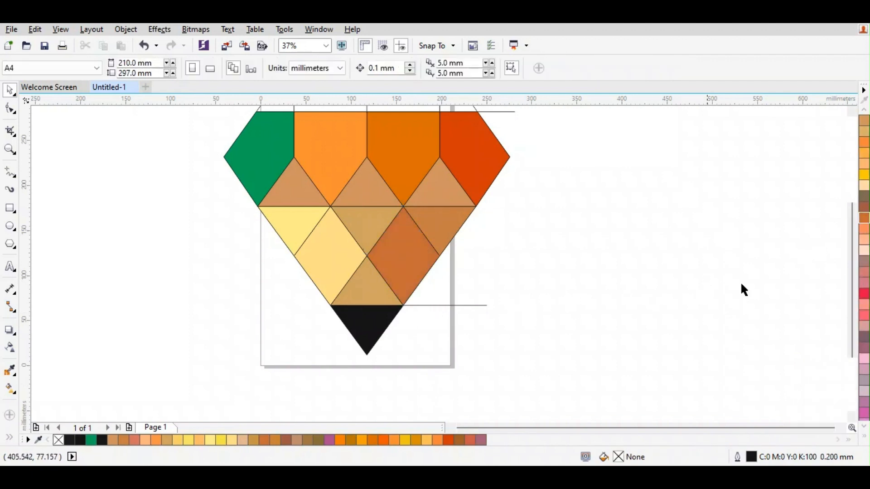
Fill the lower-right diamond facet with a lighter salmon shade of C:0 M:60 Y:80 K:20.
left_click(385, 268)
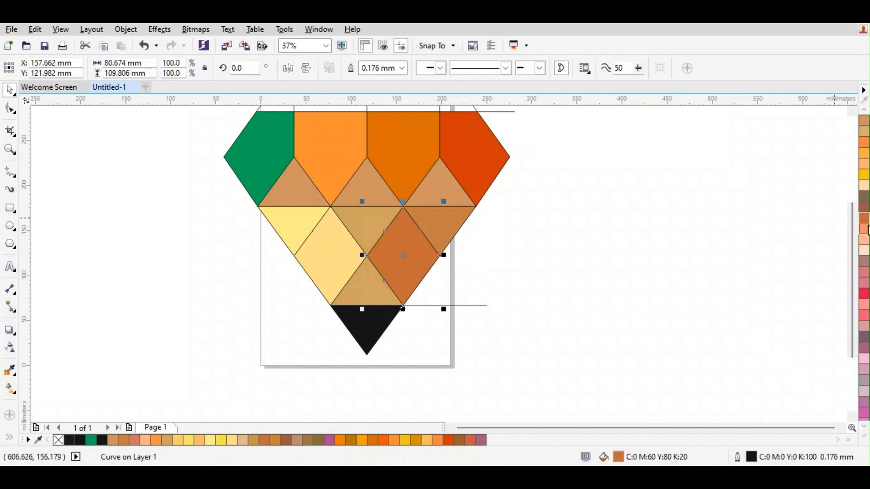
left_click(865, 219)
left_click_drag(824, 245, 819, 245)
left_click(523, 315)
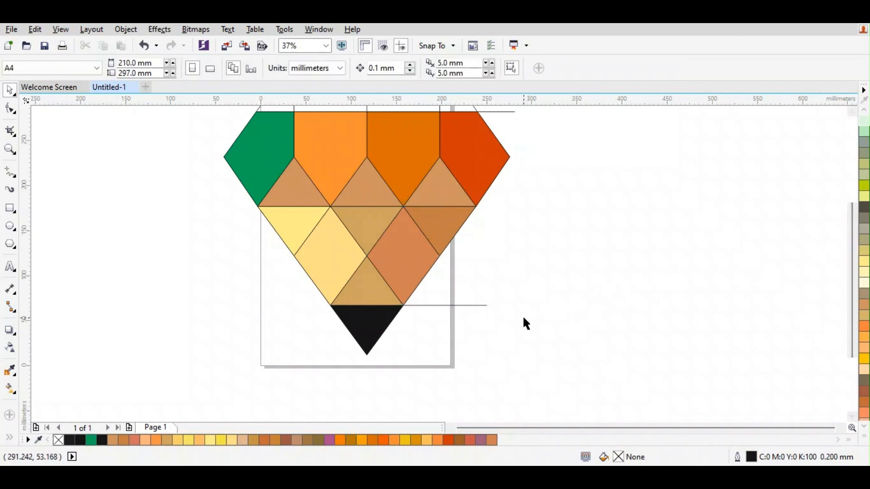
Recolor the three upward-pointing tan triangles below the top facets with the brown C:11 M:55 Y:84 K:21.
left_click(428, 203)
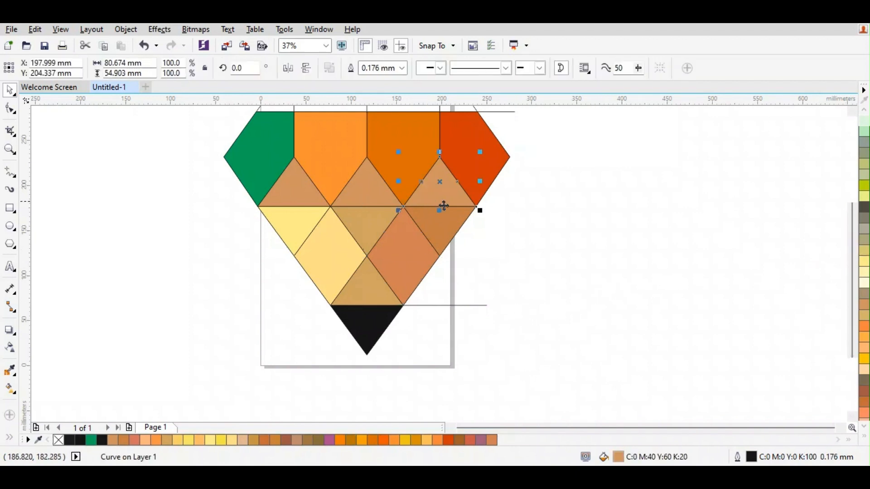
left_click(865, 310)
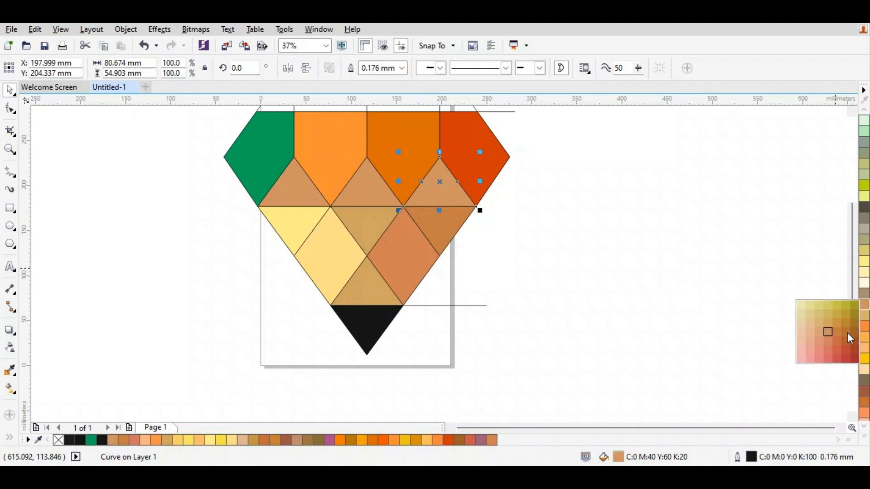
left_click(848, 335)
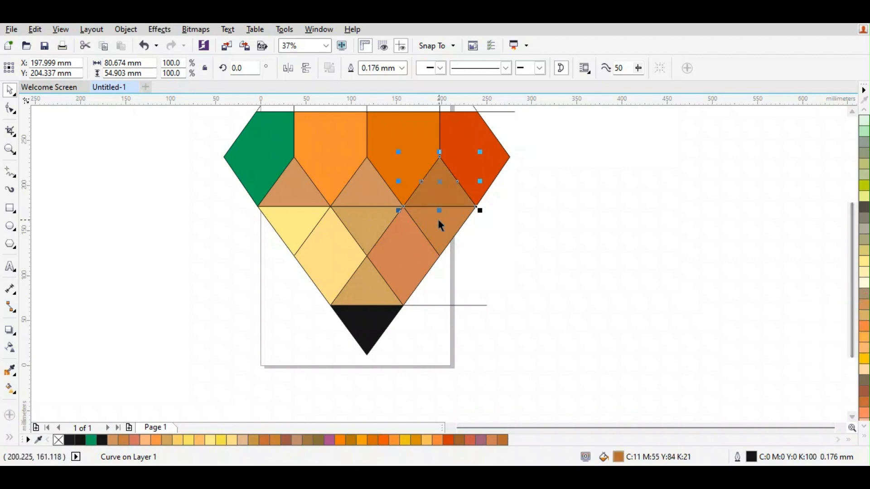
left_click(359, 198)
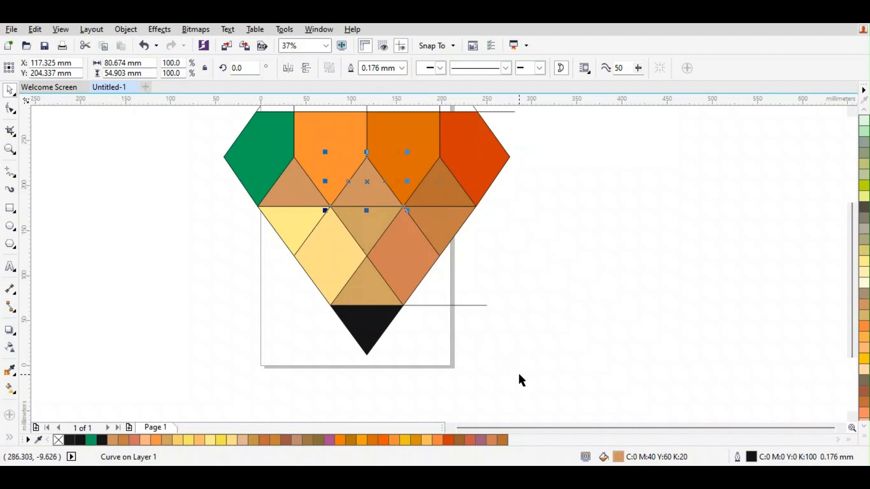
left_click(503, 440)
left_click(295, 198)
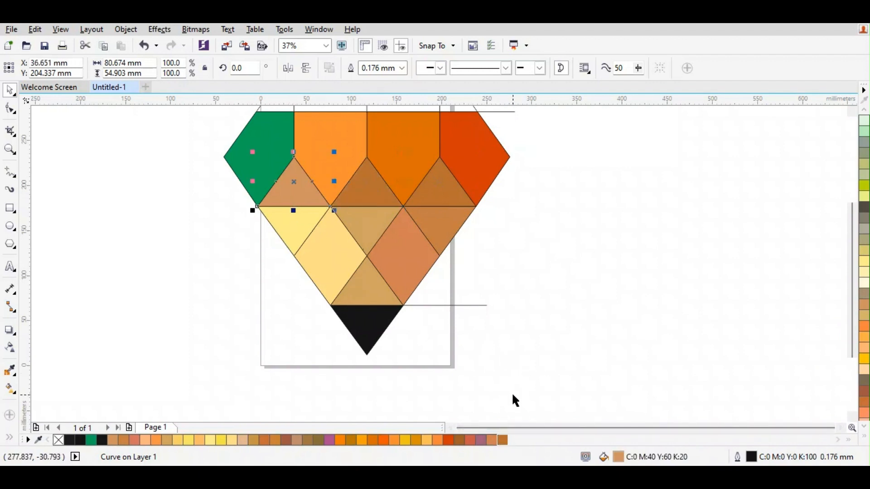
left_click(503, 441)
left_click(511, 341)
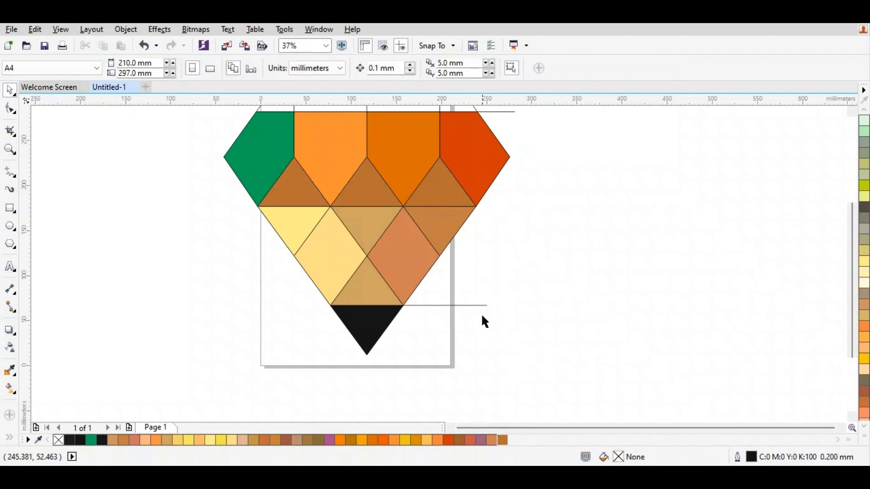
Delete the leftover horizontal construction line along the gem's top edge.
scroll(483, 311, "down", 2)
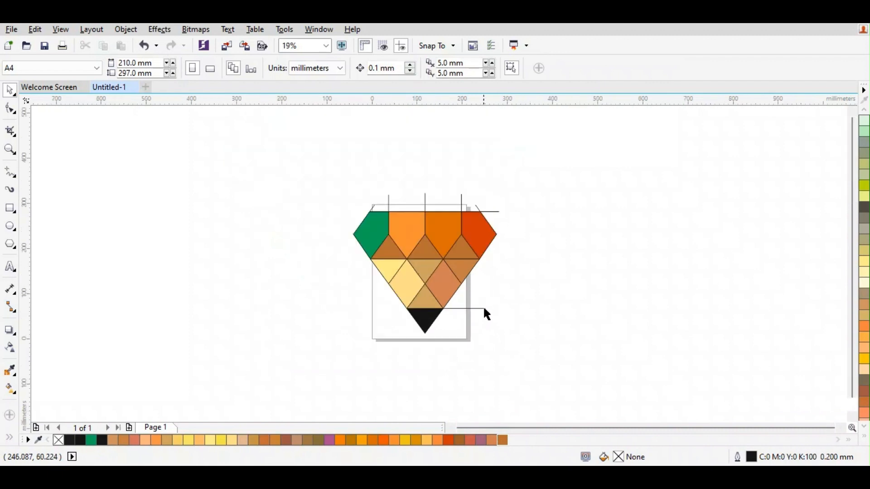
left_click(497, 212)
left_click(725, 406)
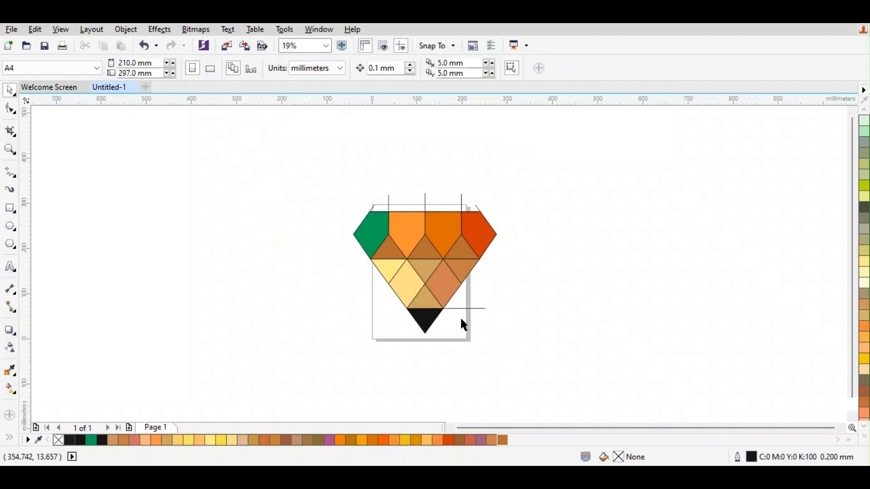
Fill the green left-end top facet with yellow C:0 M:0 Y:100 K:0.
left_click(363, 240)
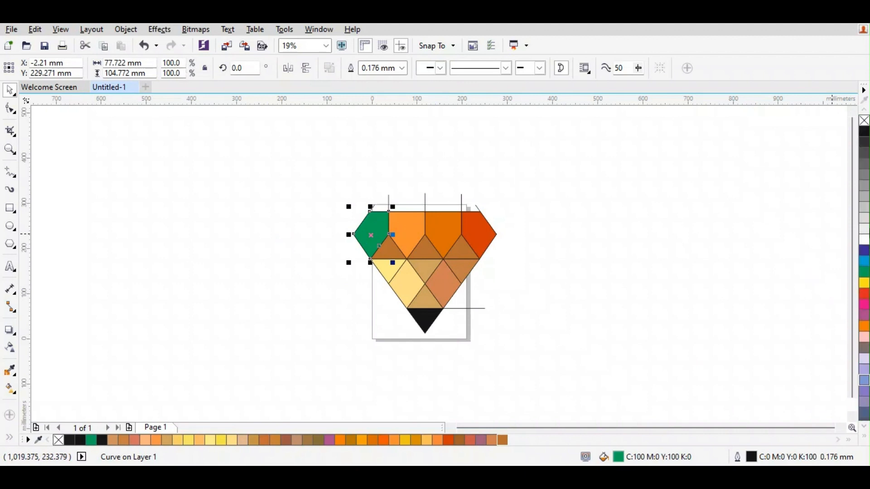
left_click(863, 285)
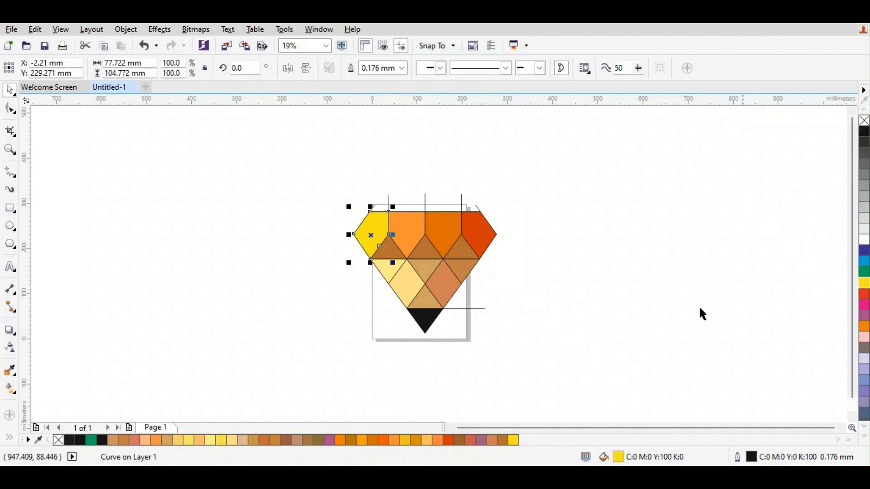
left_click(701, 315)
Delete the horizontal construction line above the black tip and the slanted construction line at the gem's upper-right edge.
scroll(474, 307, "up", 2)
left_click(478, 314)
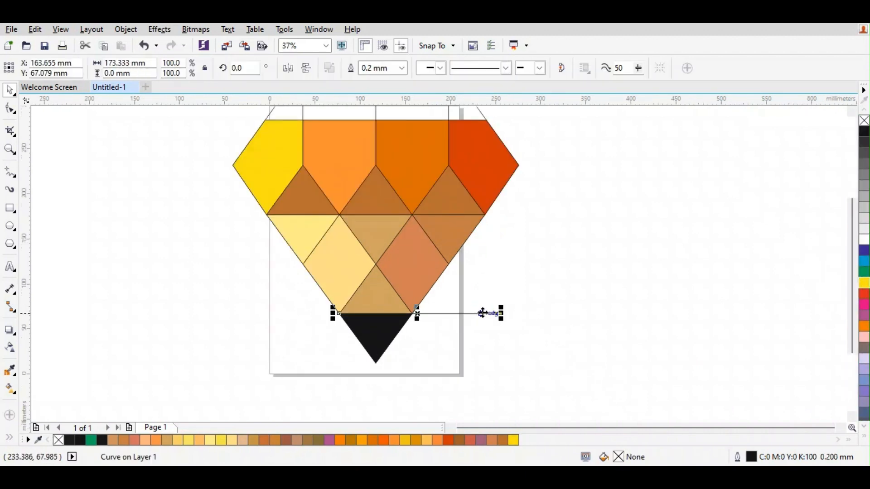
key("Delete")
scroll(507, 248, "down", 2)
left_click(492, 177)
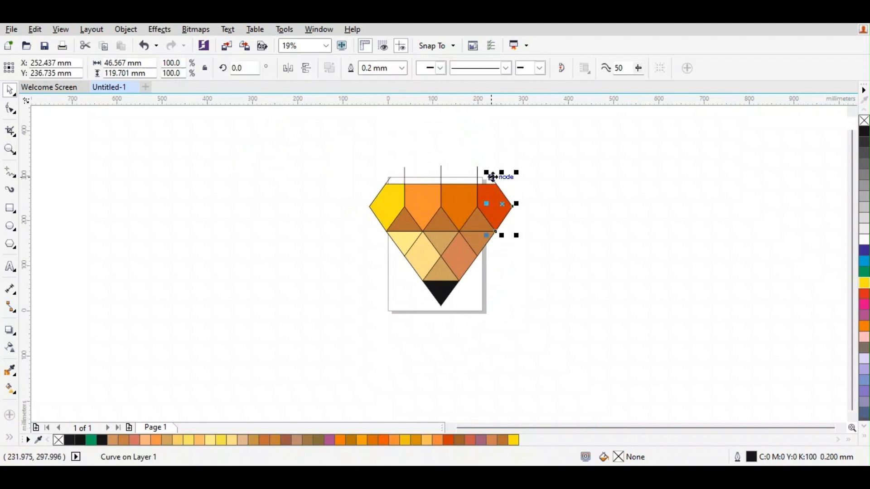
key("Delete")
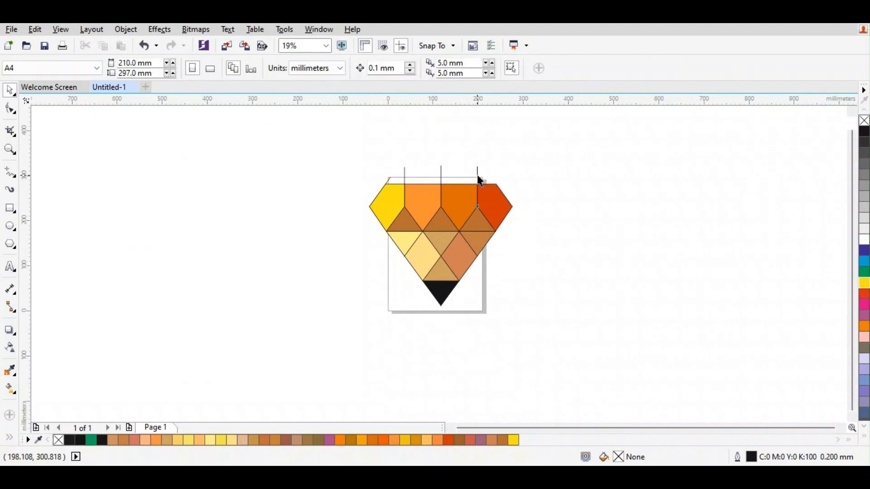
Delete the three vertical construction lines extending above the gem's top facets.
left_click(479, 180)
key("Delete")
left_click(441, 175)
key("Delete")
left_click(405, 178)
key("Delete")
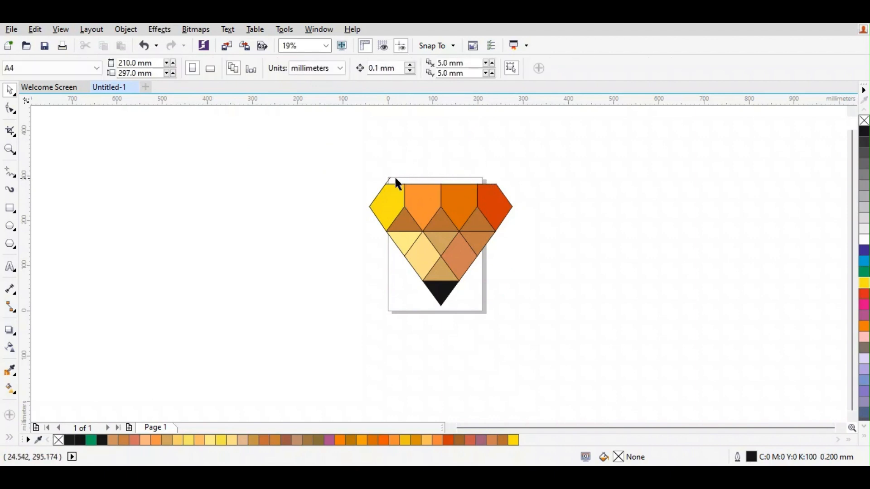
Try a darker yellow shade on the left-end top facet and return it to yellow C:0 M:0 Y:100 K:0.
left_click(396, 189)
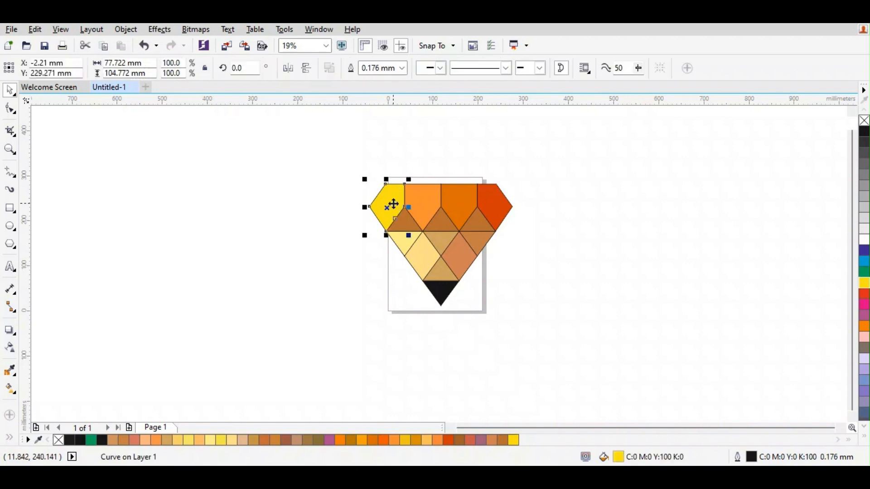
left_click(865, 284)
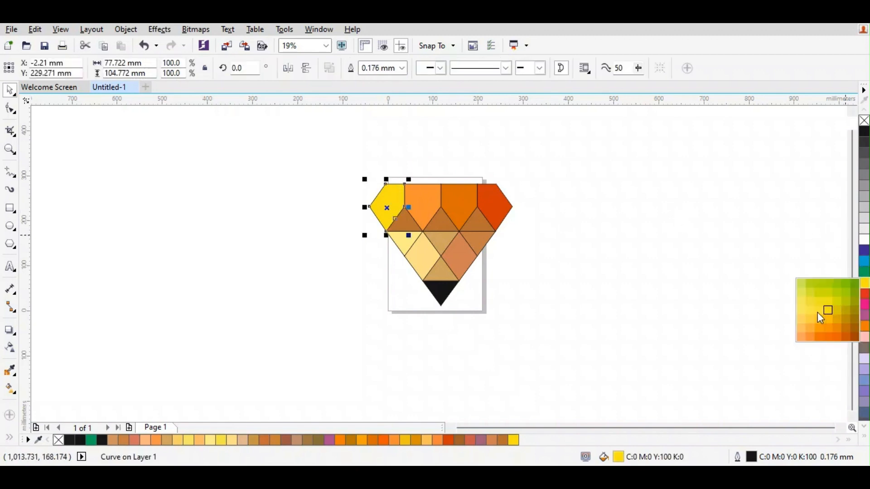
left_click(833, 311)
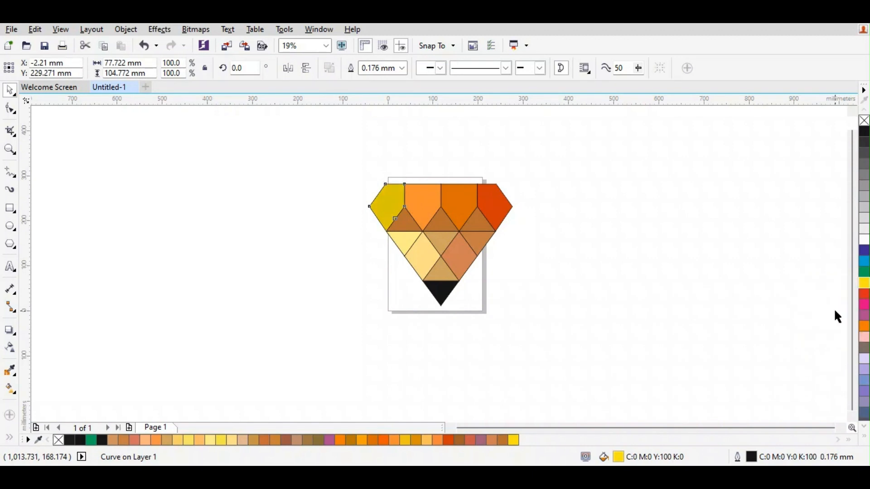
left_click(865, 285)
left_click(457, 299)
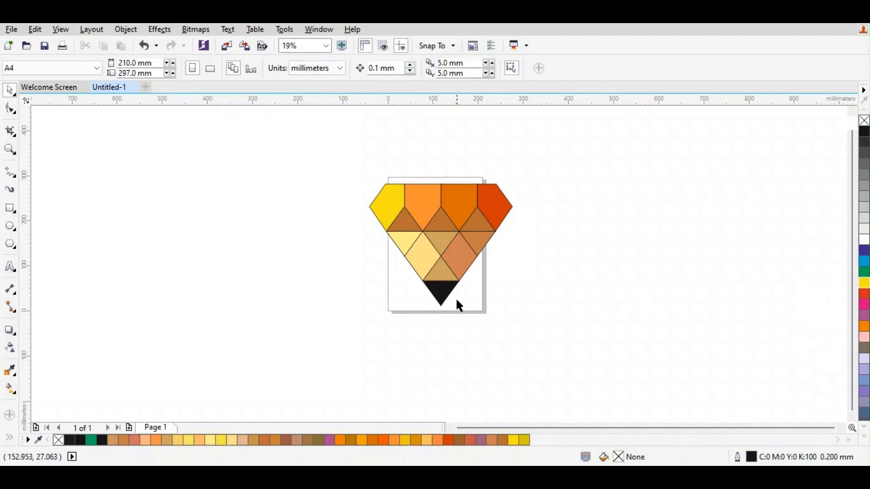
Remove the black outlines from all facets of the gem.
left_click_drag(351, 162, 562, 326)
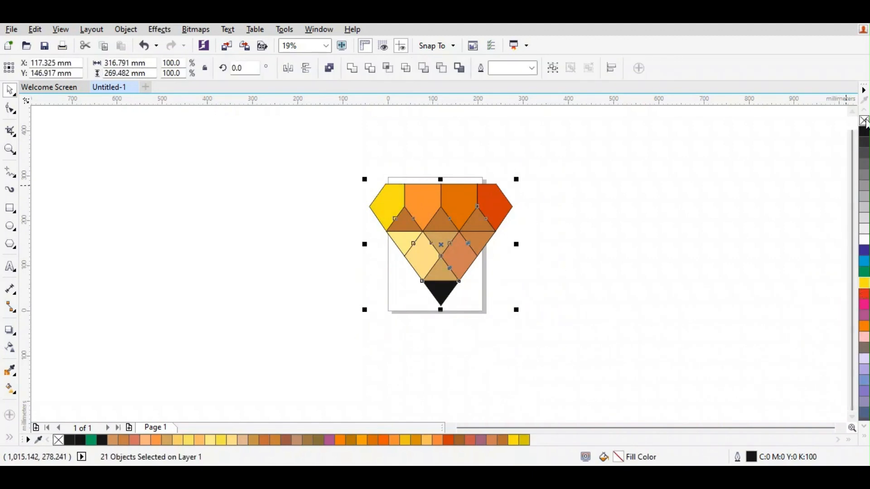
right_click(865, 120)
left_click(644, 279)
scroll(478, 270, "up", 2)
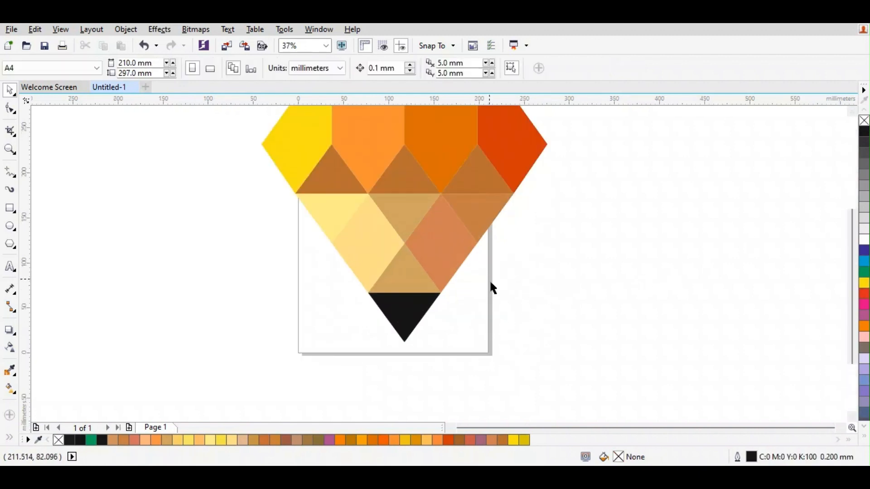
scroll(516, 278, "down", 2)
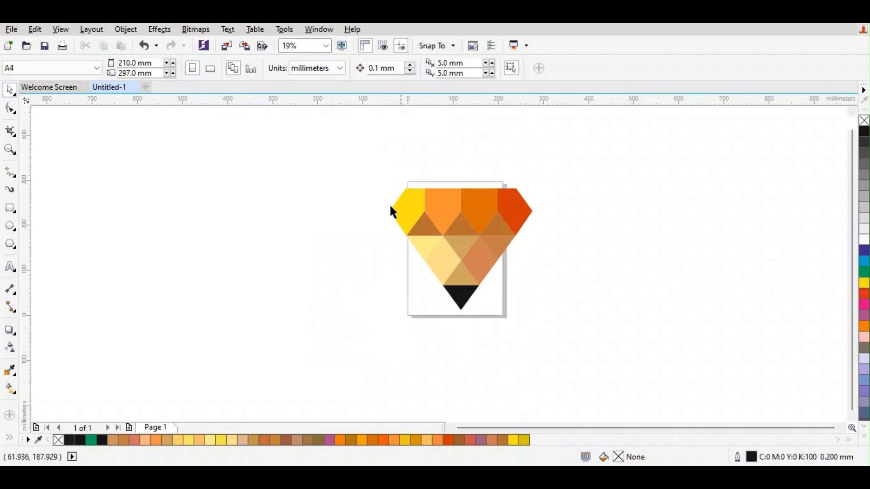
Add the artistic text "Creative diamond" in 24 pt Arial, below and to the left of the gem.
left_click(10, 271)
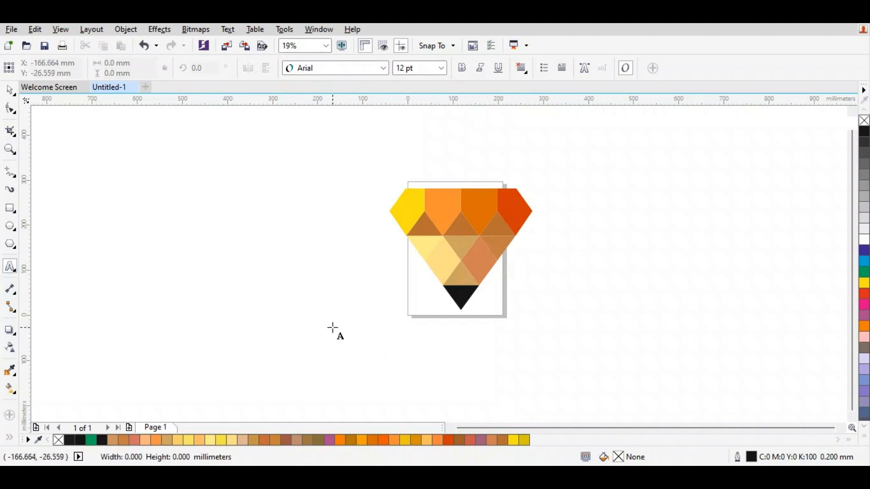
left_click(333, 327)
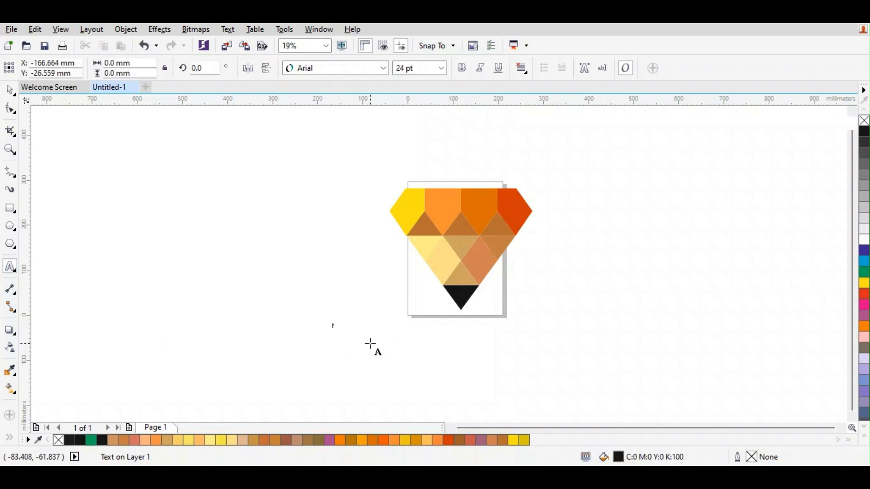
type("Creative diamond")
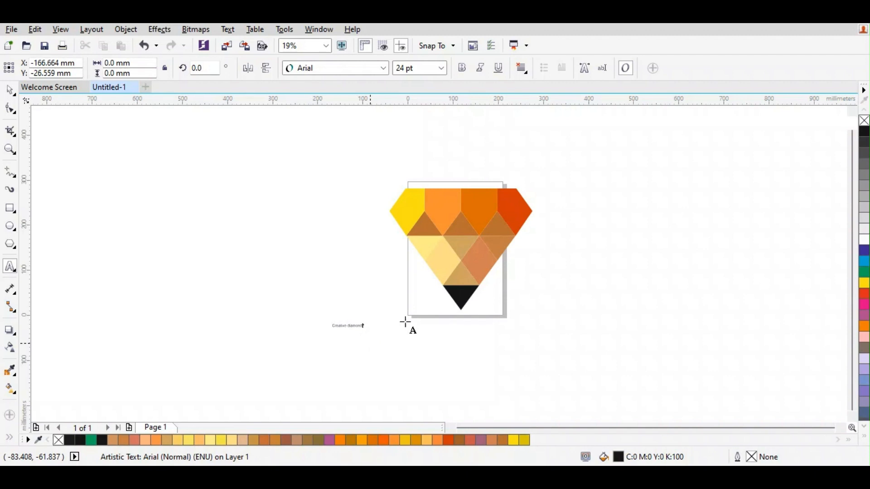
left_click(726, 145)
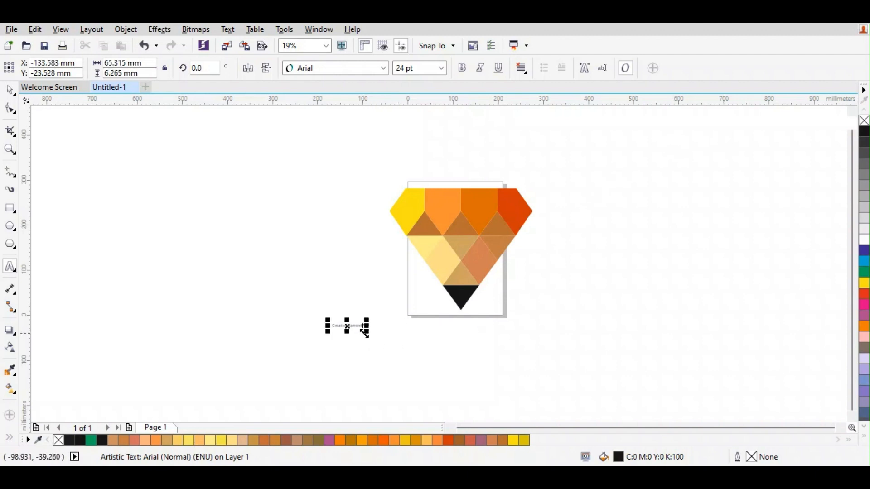
Enlarge the "Creative diamond" text to about 406 mm wide and center it directly beneath the gem's black tip.
left_click_drag(365, 332, 456, 421)
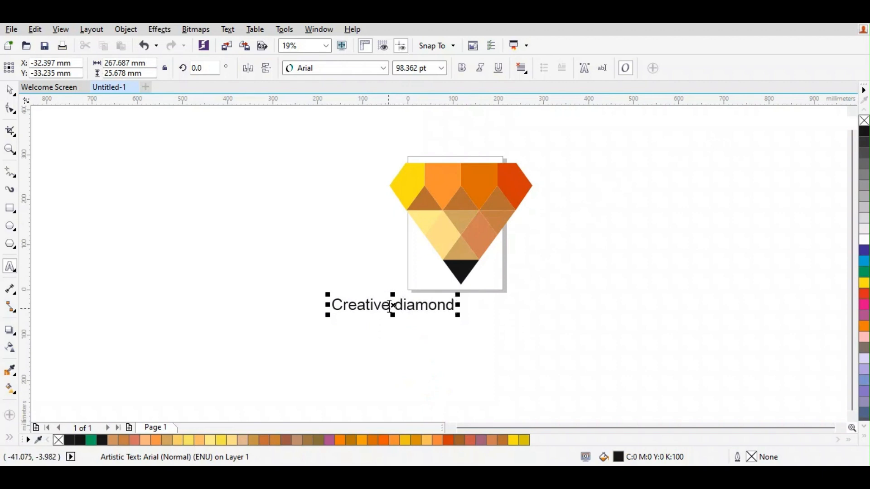
left_click_drag(393, 307, 462, 296)
left_click_drag(525, 303, 587, 372)
left_click_drag(482, 297, 463, 297)
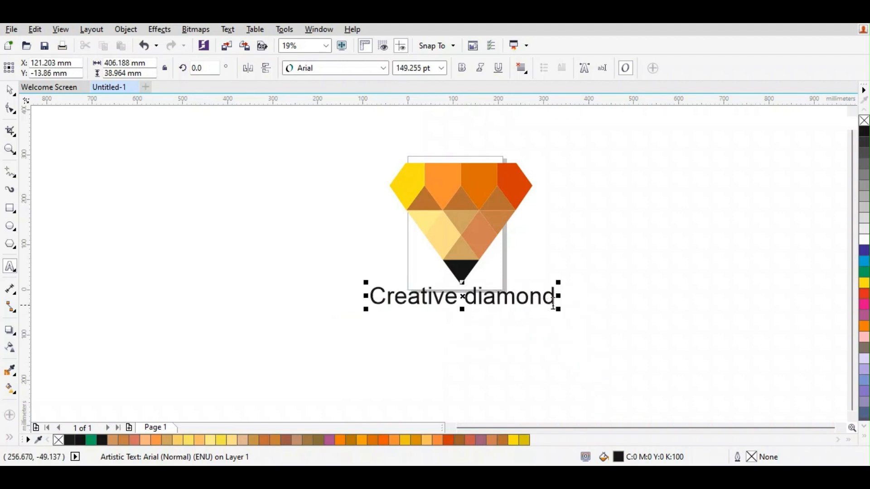
Change the font of the "Creative diamond" caption to Brush Script MT, after trying Blackadder ITC.
left_click_drag(554, 302, 369, 300)
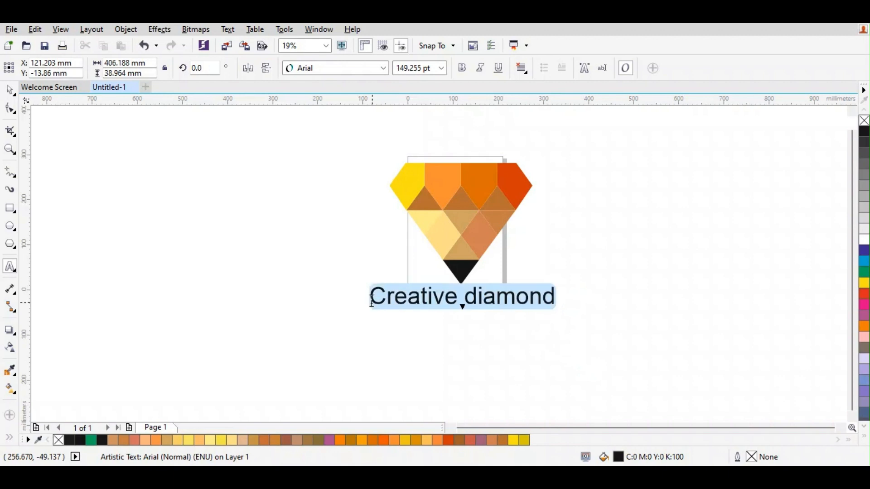
left_click(382, 69)
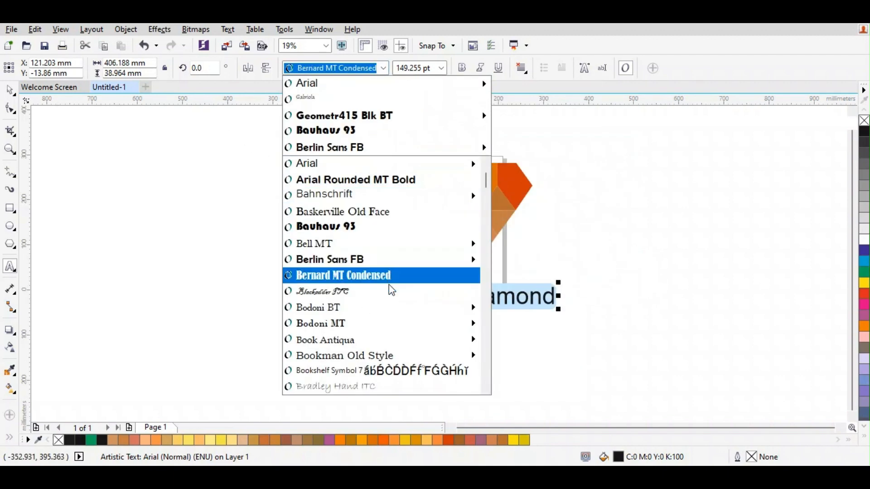
left_click(393, 291)
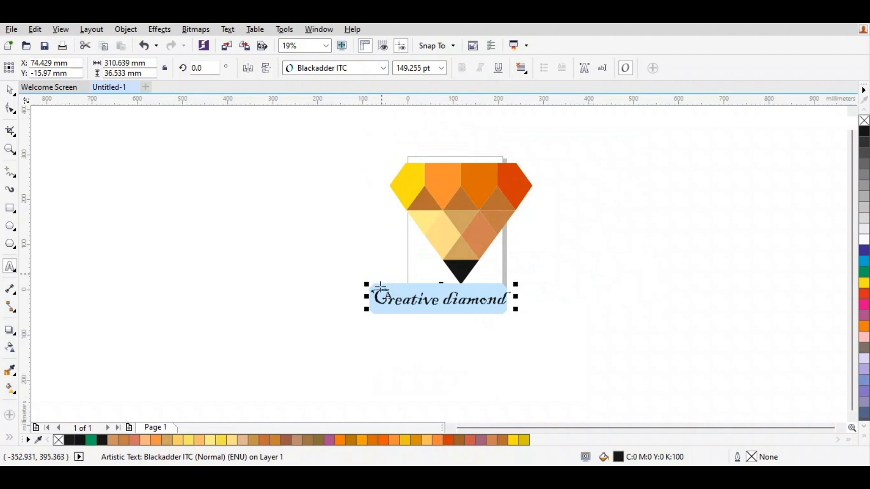
left_click(384, 69)
scroll(408, 326, "down", 5)
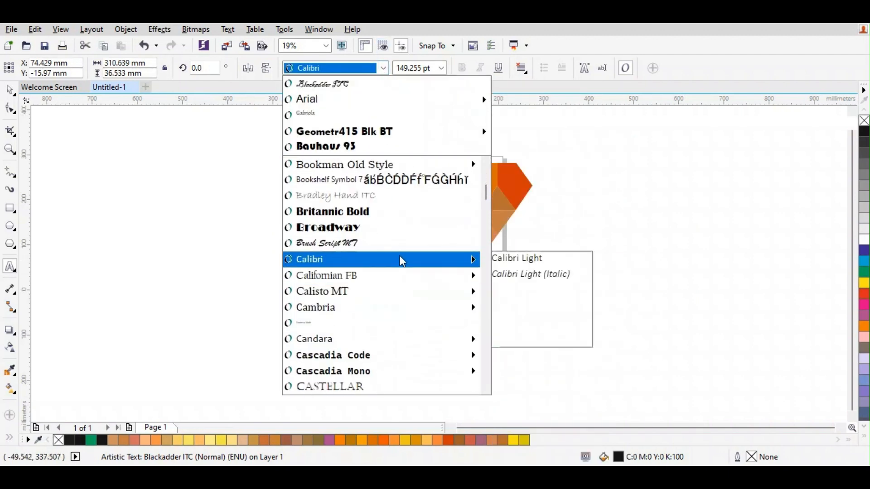
left_click(402, 245)
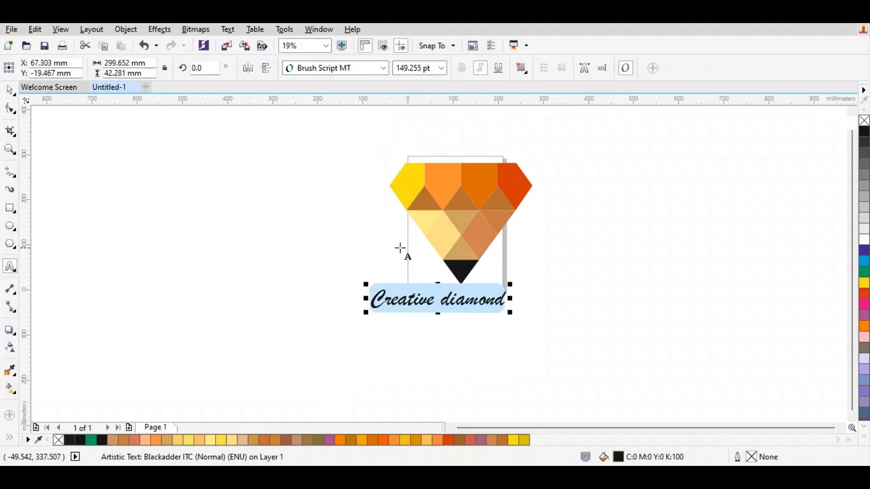
Enlarge the caption proportionally to about 469 mm wide and move it directly beneath the gem's black tip.
left_click(10, 92)
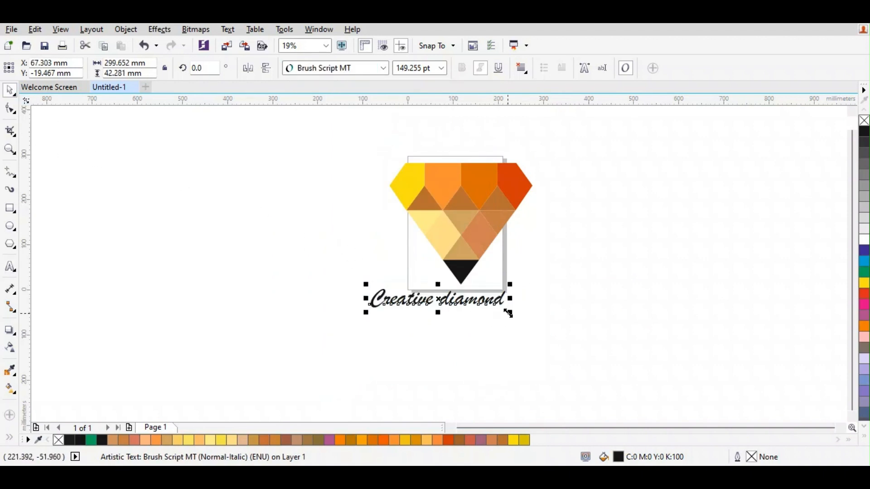
left_click_drag(511, 312, 546, 354)
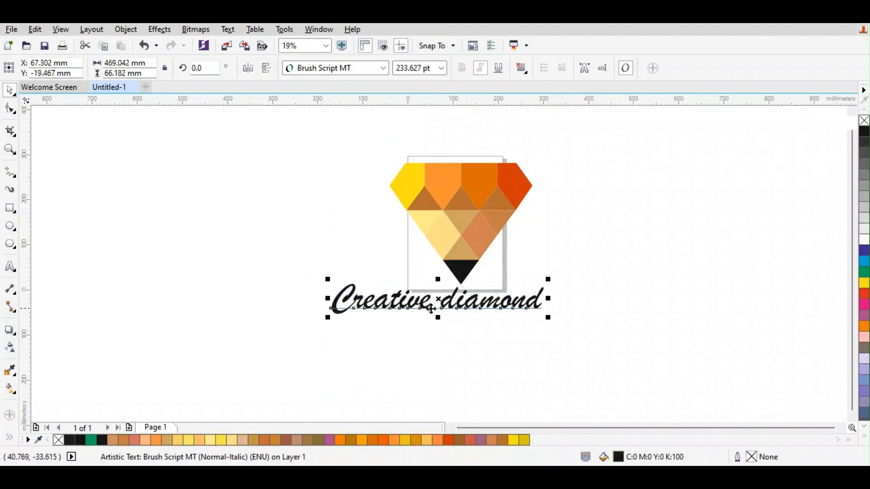
left_click_drag(439, 299, 464, 289)
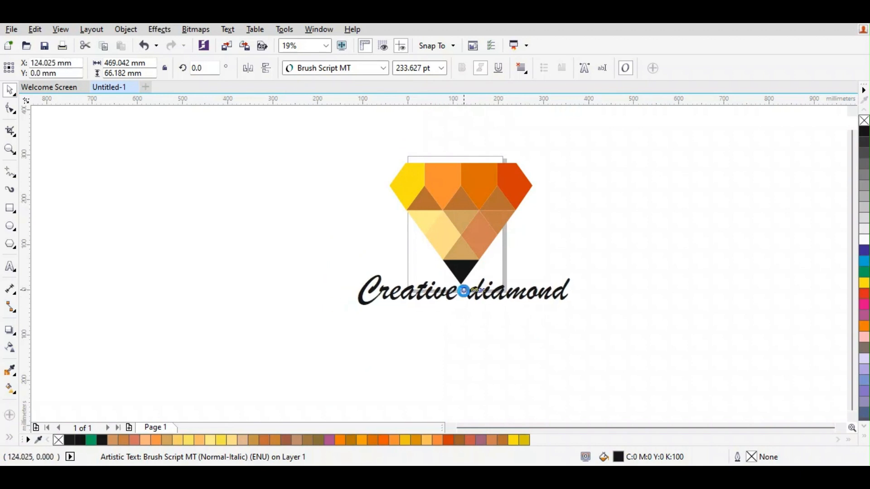
left_click(567, 321)
left_click_drag(345, 128, 603, 340)
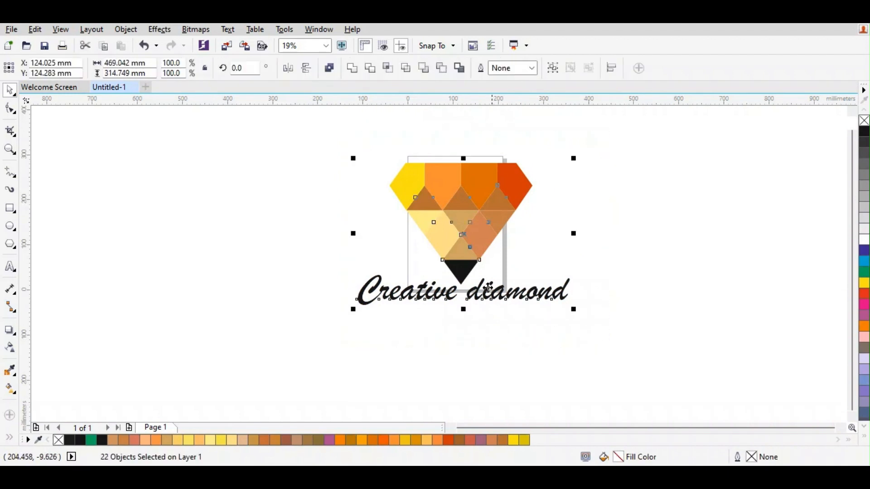
right_click(461, 234)
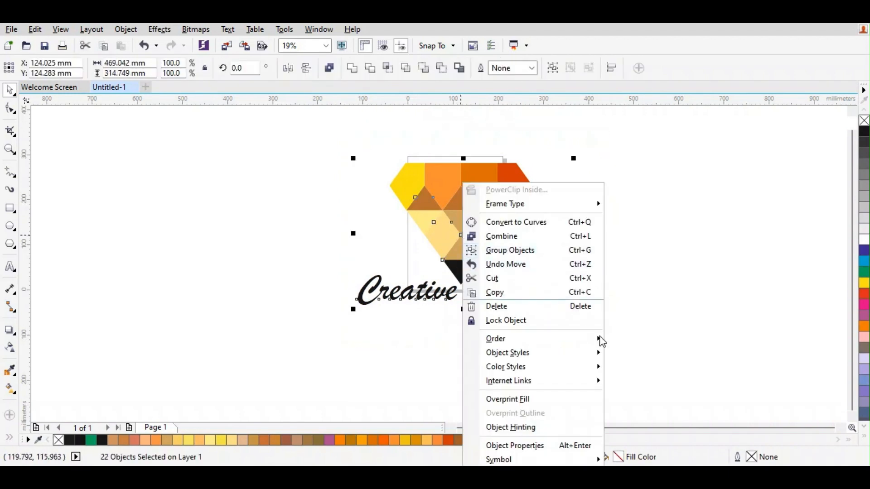
left_click(676, 321)
Shrink the caption about its center to about 356 mm wide and fill it with dark gray.
left_click(579, 310)
left_click(545, 312)
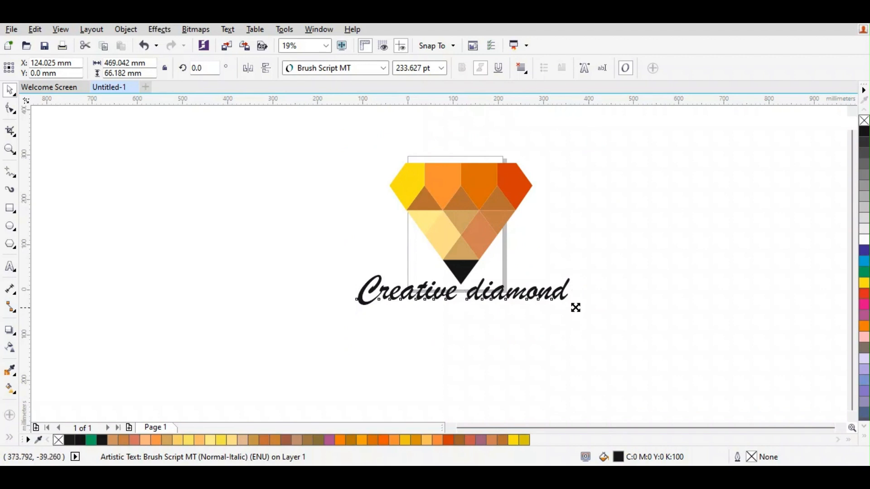
left_click_drag(575, 307, 571, 303)
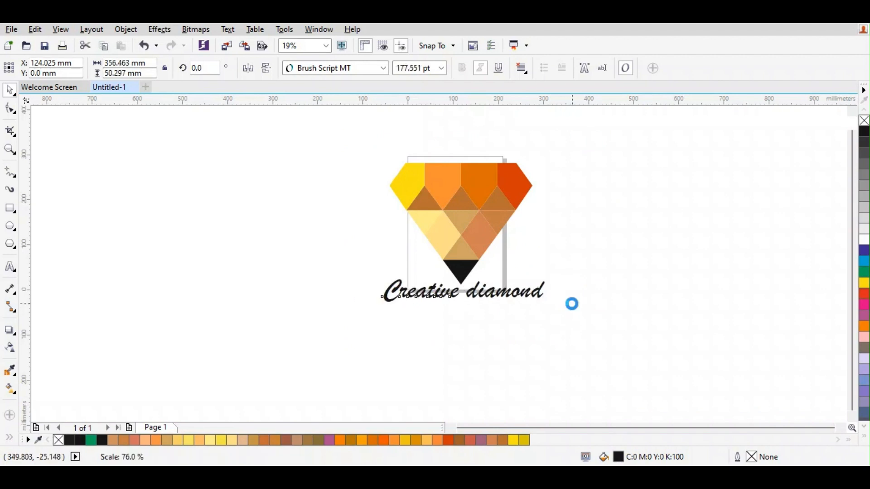
left_click(865, 173)
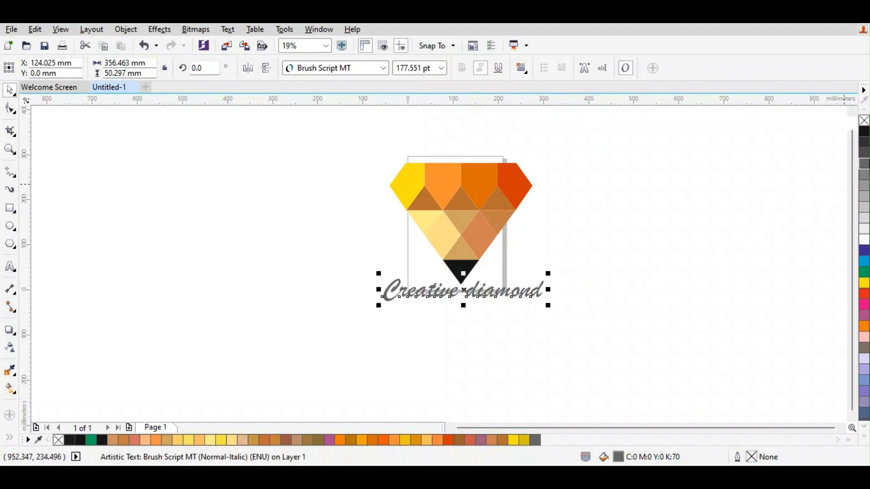
Group all facets of the gem and the caption into one object.
left_click_drag(332, 141, 619, 334)
right_click(459, 239)
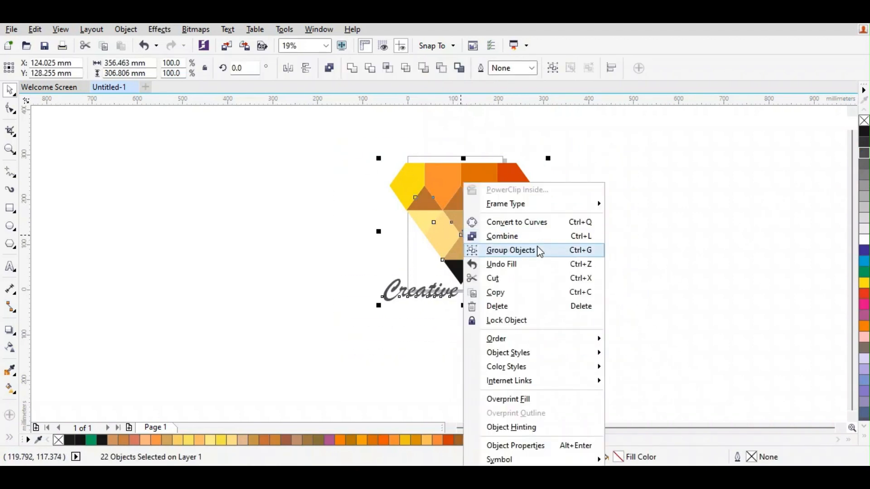
left_click(536, 249)
left_click(631, 286)
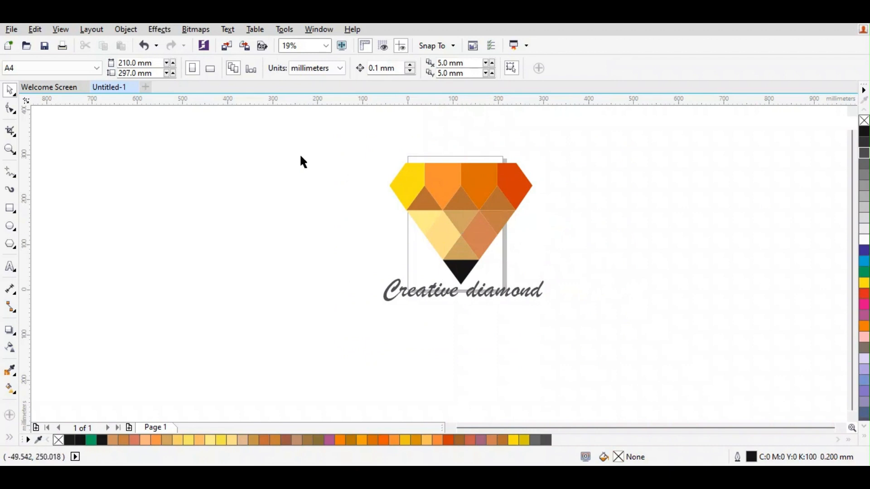
Enlarge the grouped logo proportionally and shift it back over the page.
left_click_drag(301, 157, 771, 426)
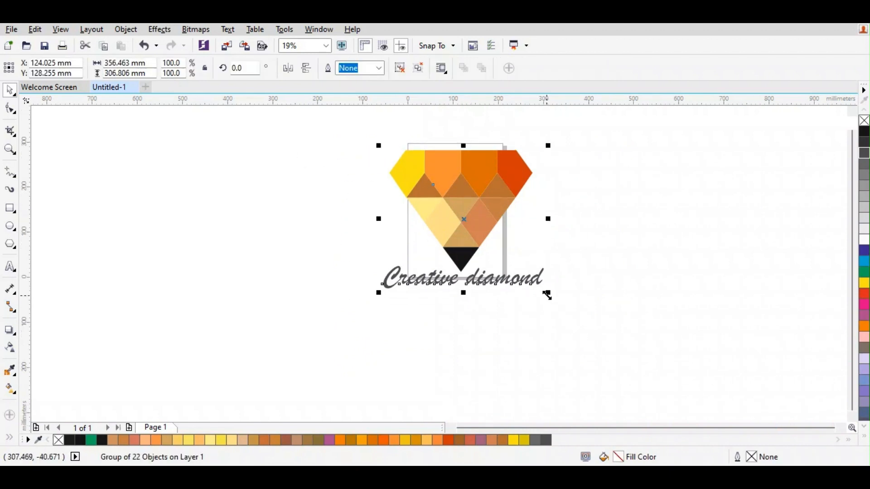
left_click_drag(548, 295, 648, 374)
left_click(551, 306)
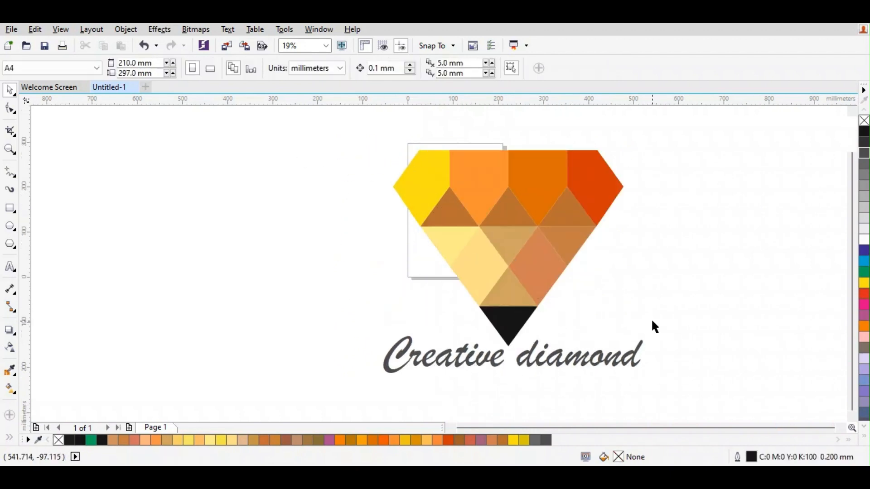
left_click(520, 260)
left_click_drag(509, 265, 444, 260)
left_click(633, 327)
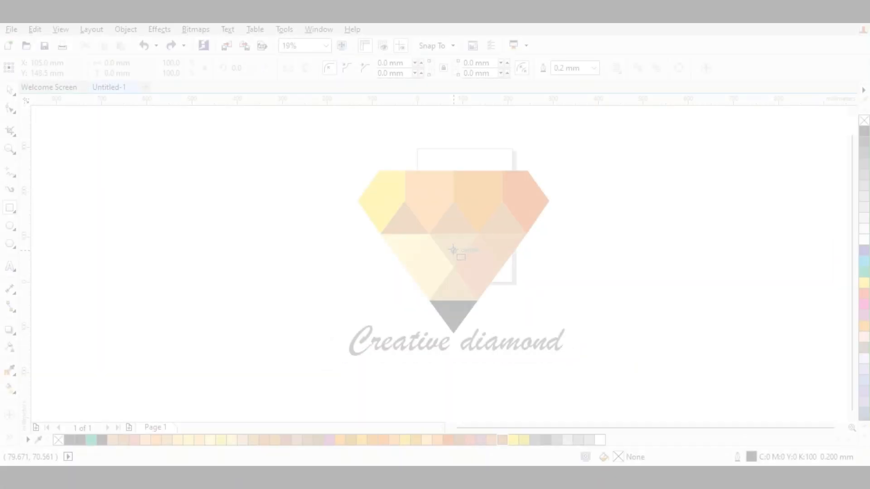
Draw a rectangle about 822 mm wide around the logo from its center, and lower its top edge for a height of about 489 mm.
mouse_move(453, 251)
left_mouse_down()
mouse_move(583, 346)
mouse_move(639, 369)
left_mouse_up()
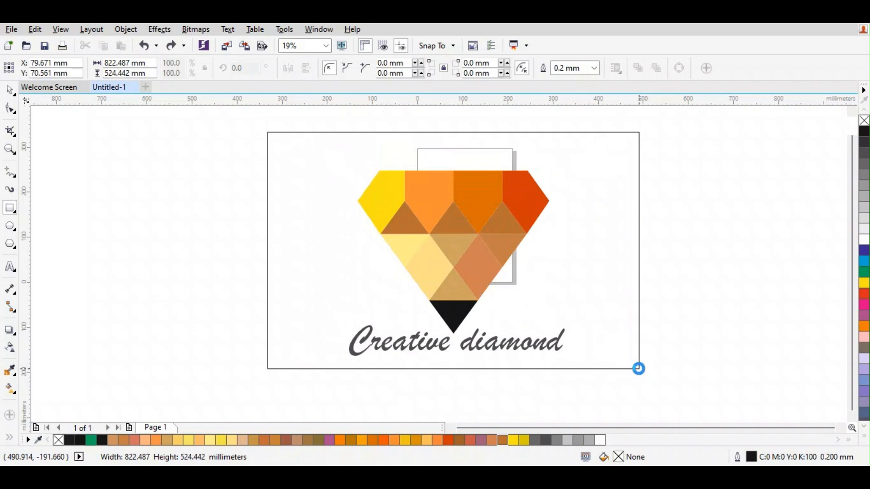
left_click(9, 90)
left_click_drag(454, 128, 454, 144)
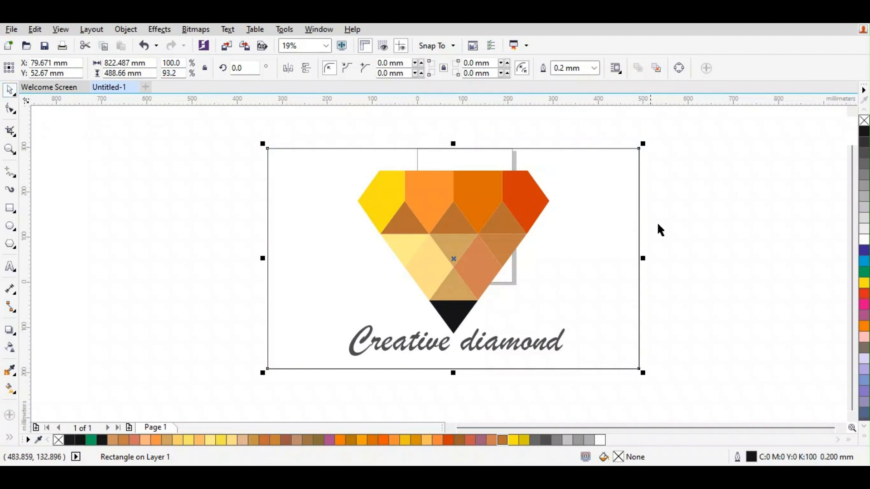
Send the rectangle to the back of the page and fill it with gray C:0 M:0 Y:0 K:40.
left_click(596, 263)
right_click(596, 257)
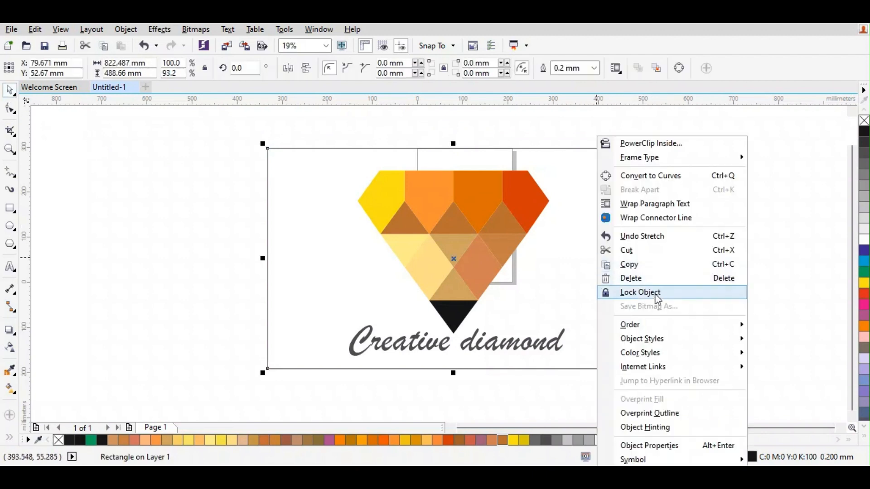
mouse_move(657, 326)
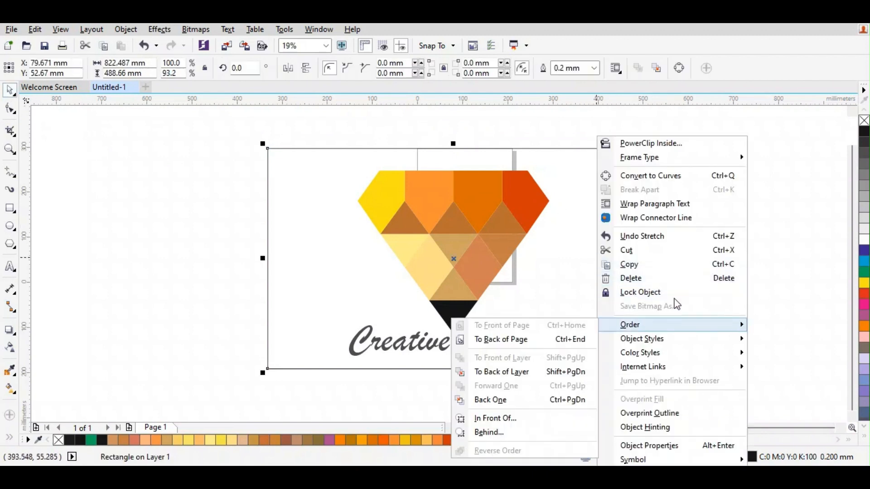
left_click(584, 340)
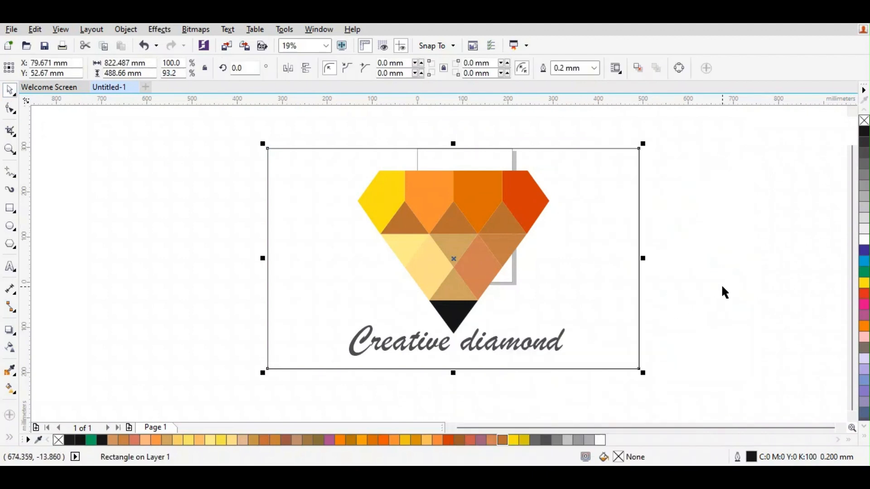
left_click(864, 214)
left_click(54, 366)
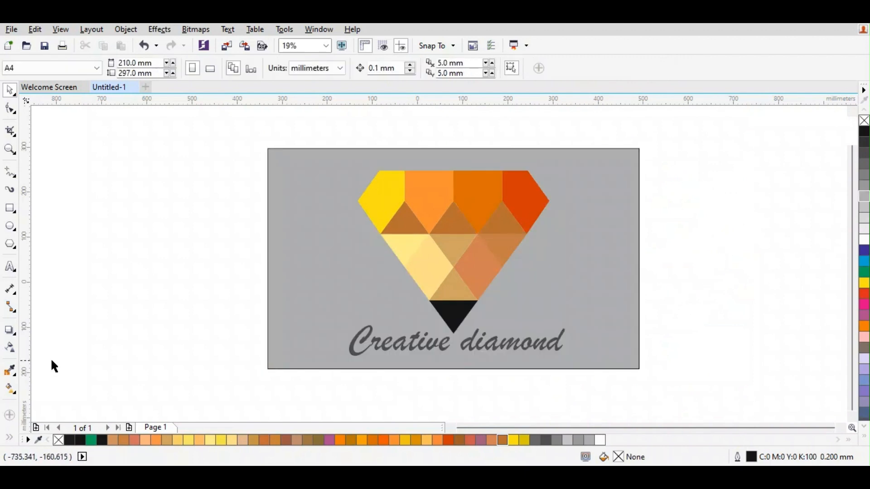
Apply a horizontal linear fountain fill across the background rectangle, with a white node in the middle and medium gray at its right end.
left_click(10, 390)
left_click(529, 248)
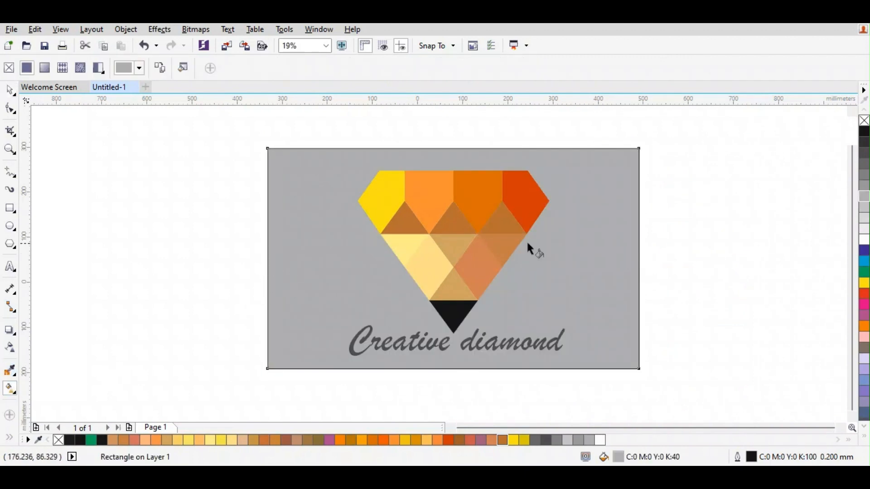
left_click_drag(267, 258, 639, 254)
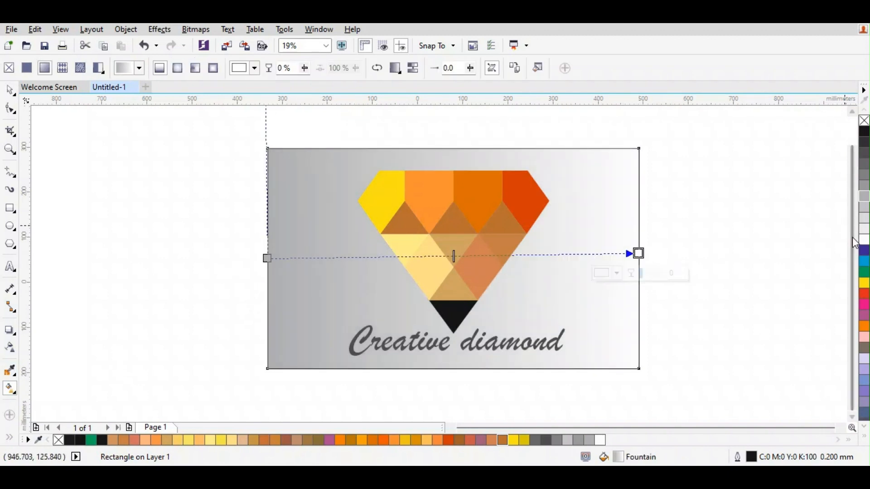
left_click_drag(455, 262, 453, 256)
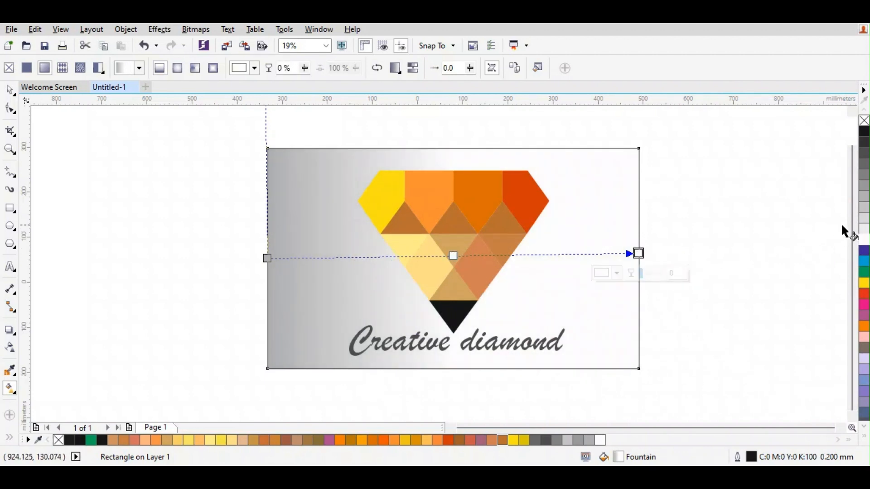
left_click(863, 224)
left_click_drag(638, 253, 639, 262)
left_click(864, 190)
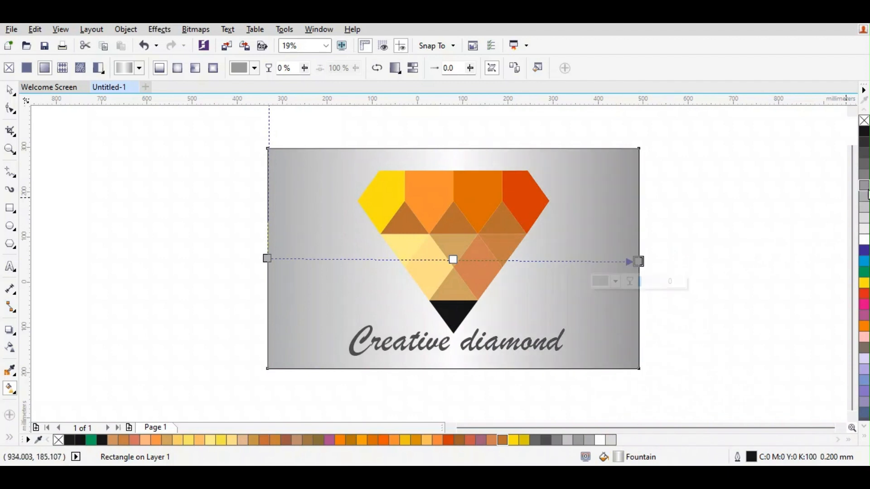
Set the fountain fill's left end to the same medium gray as the right end and its middle node to white.
left_click(266, 259)
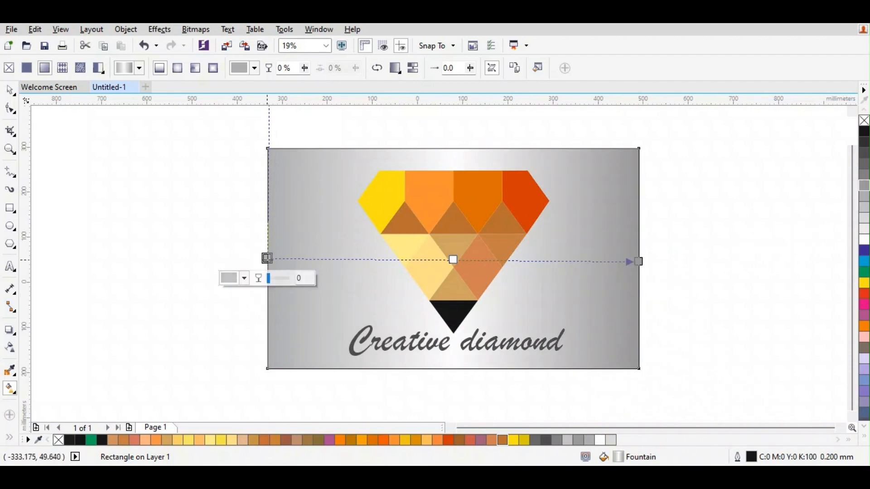
left_click(864, 194)
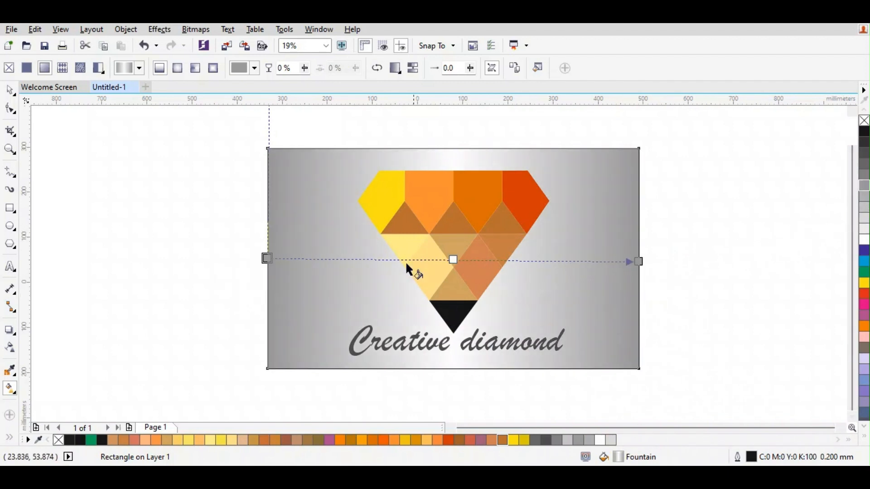
left_click(454, 259)
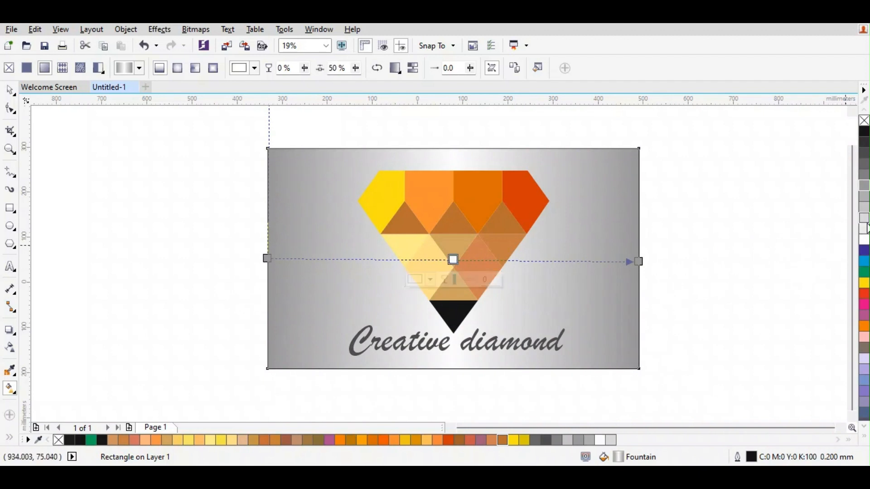
left_click(865, 241)
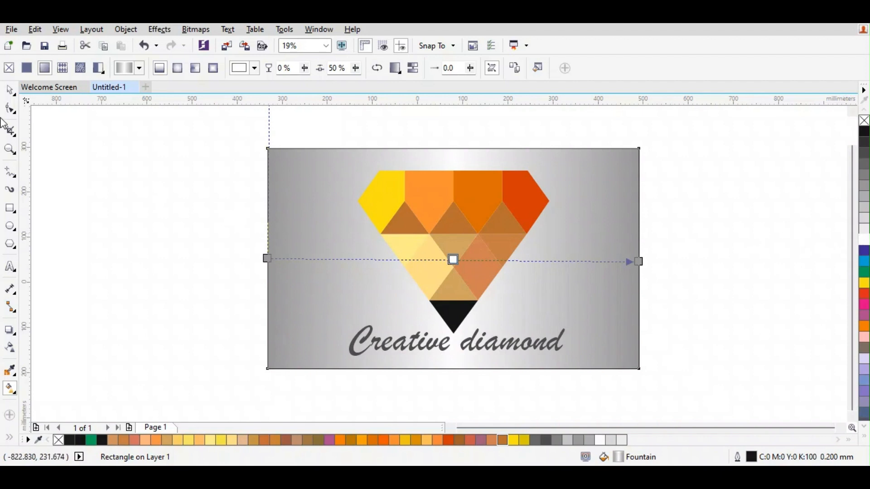
Select the background rectangle together with the logo and remove the outline.
left_click(9, 92)
left_click(151, 144)
left_click_drag(201, 128, 678, 390)
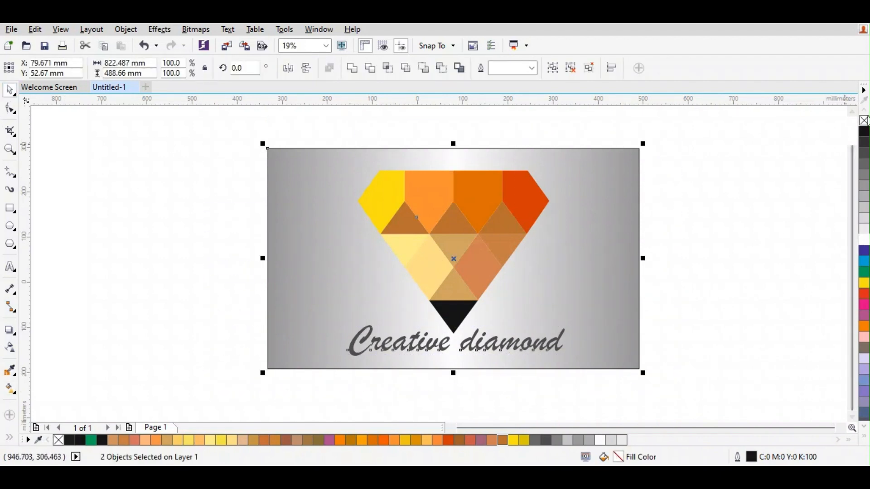
left_click(746, 276)
left_click_drag(199, 129, 742, 409)
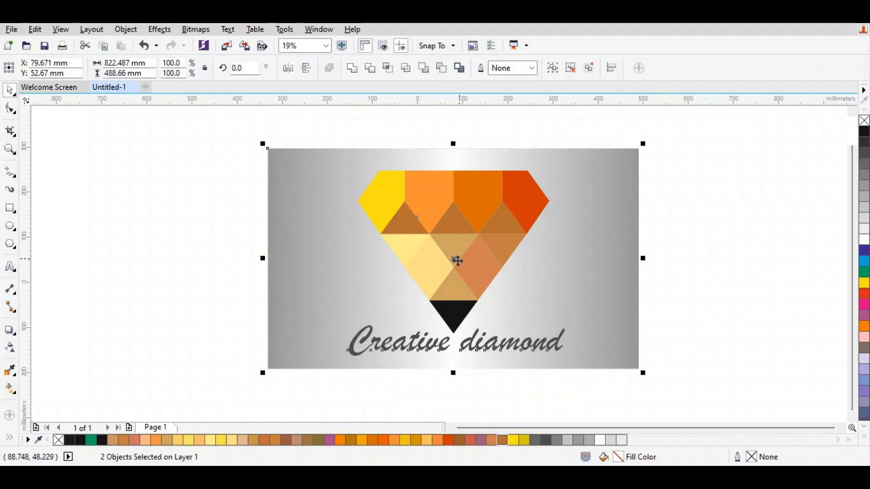
right_click(457, 259)
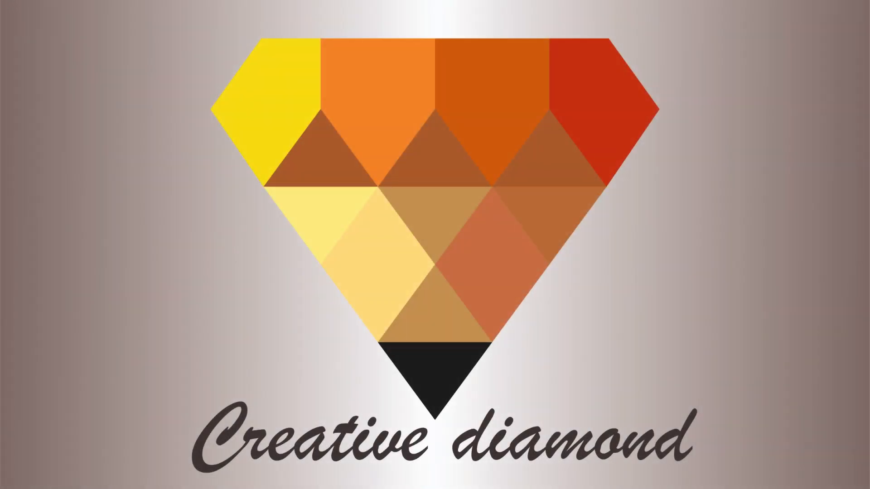